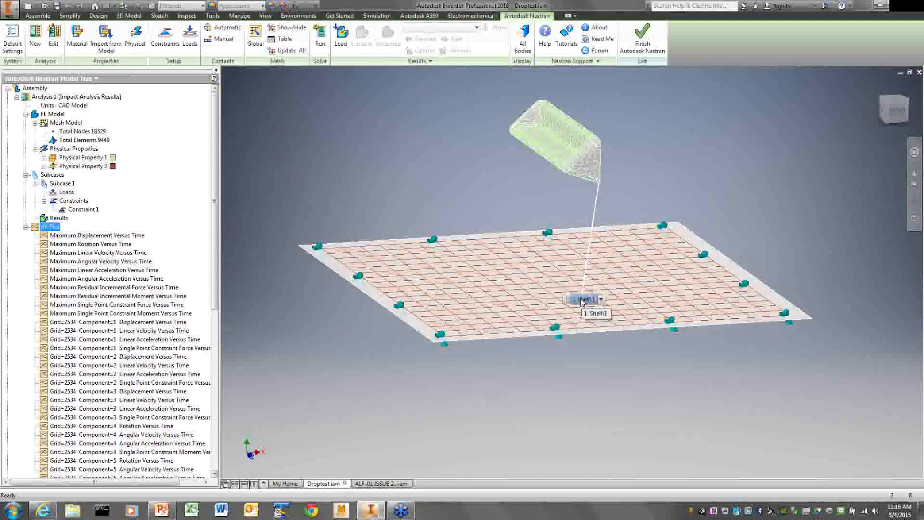
# Step: Review the available analysis types in the settings of Analysis 1 and close them without changes
pyautogui.click(582, 299)
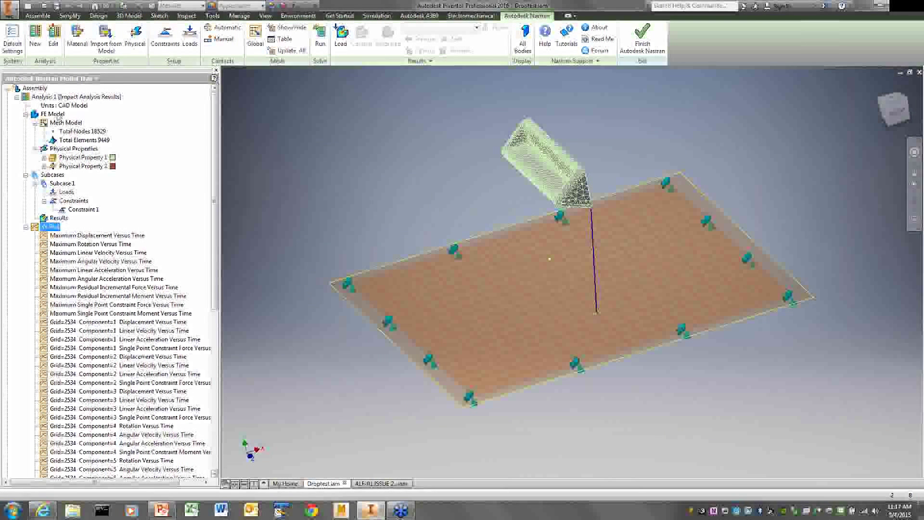
pyautogui.click(70, 98)
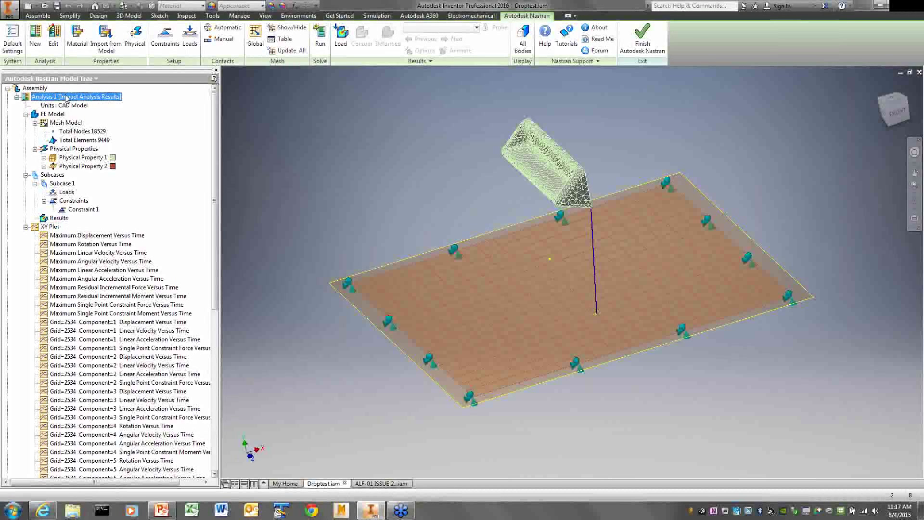
pyautogui.rightClick(67, 98)
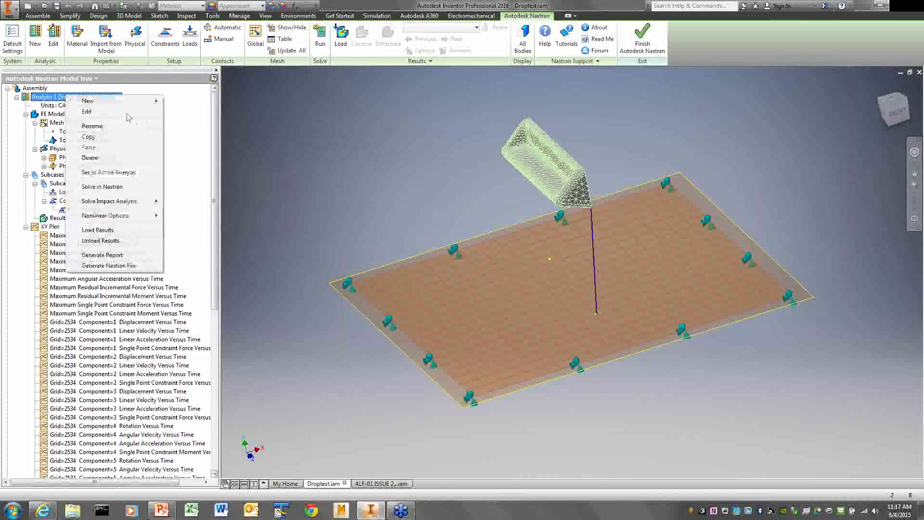
pyautogui.click(126, 115)
pyautogui.click(206, 67)
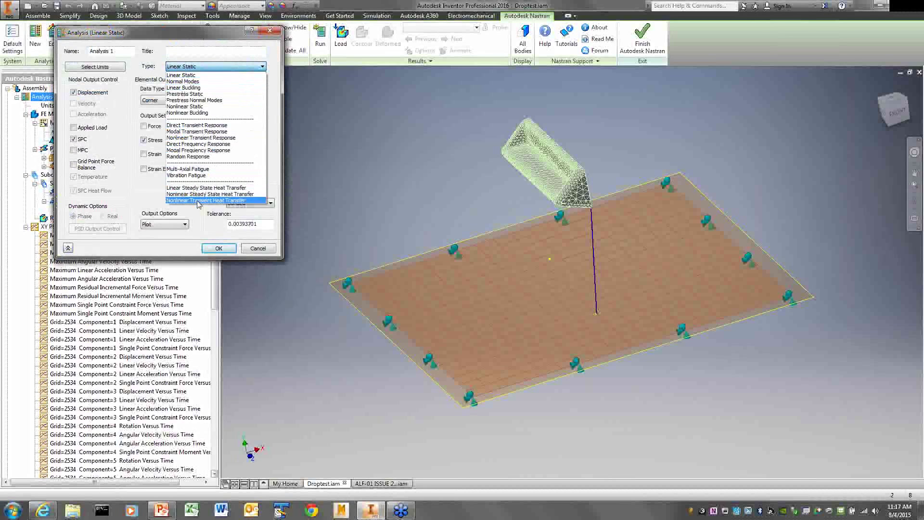
pyautogui.click(255, 252)
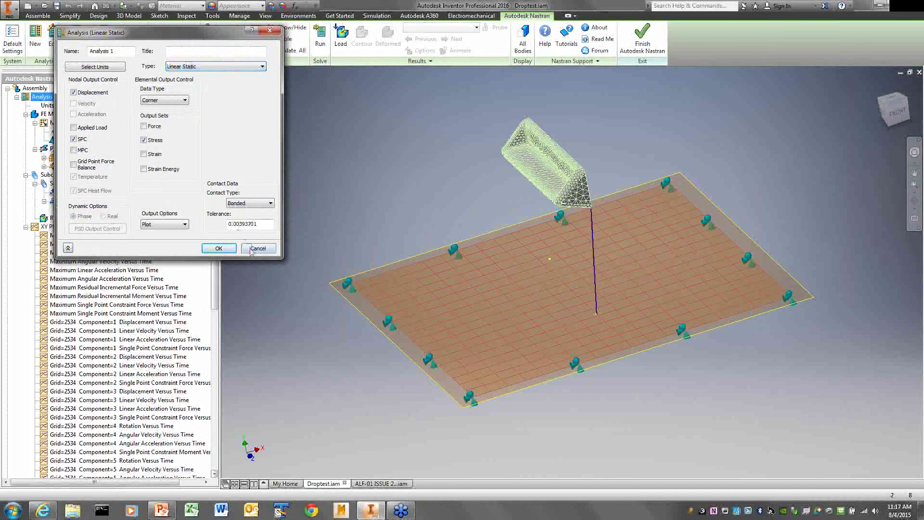
pyautogui.click(252, 250)
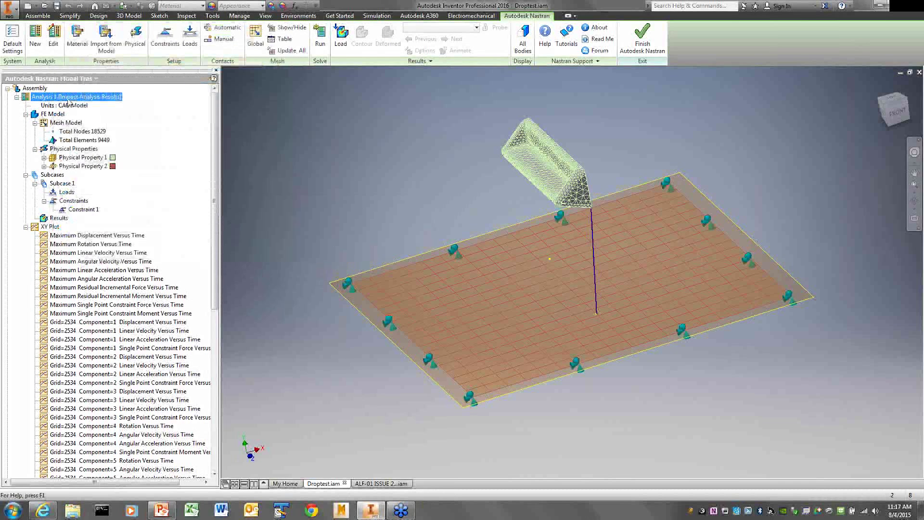
# Step: Open the impact analysis setup of Analysis 1, check the projectile body, and flip the projectile path direction and back
pyautogui.rightClick(69, 100)
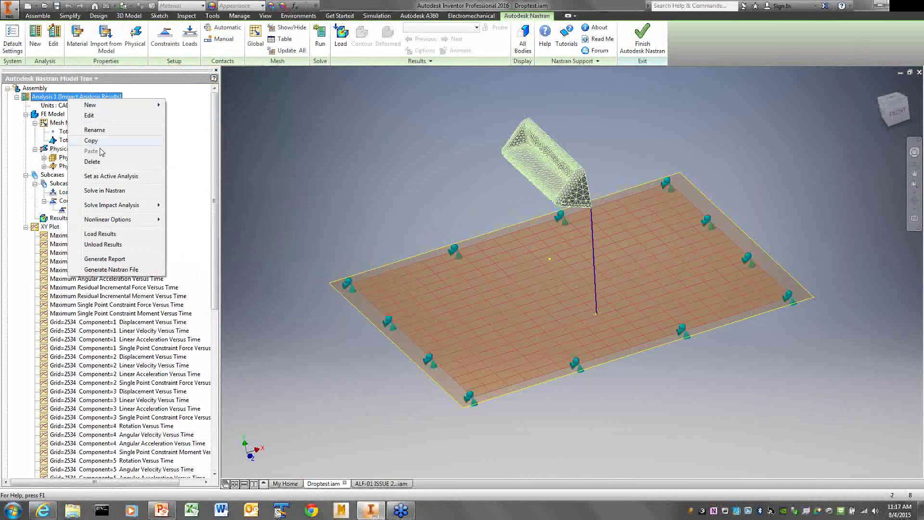
pyautogui.moveTo(94, 207)
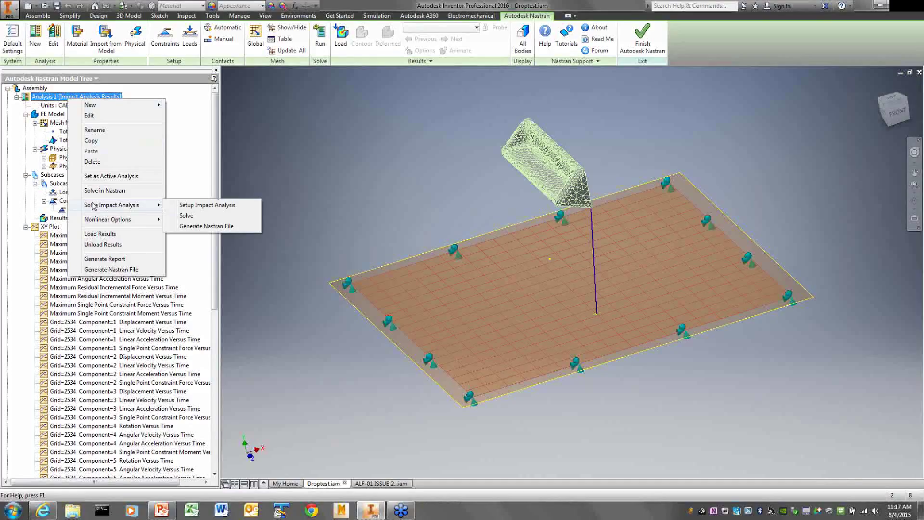
pyautogui.click(219, 206)
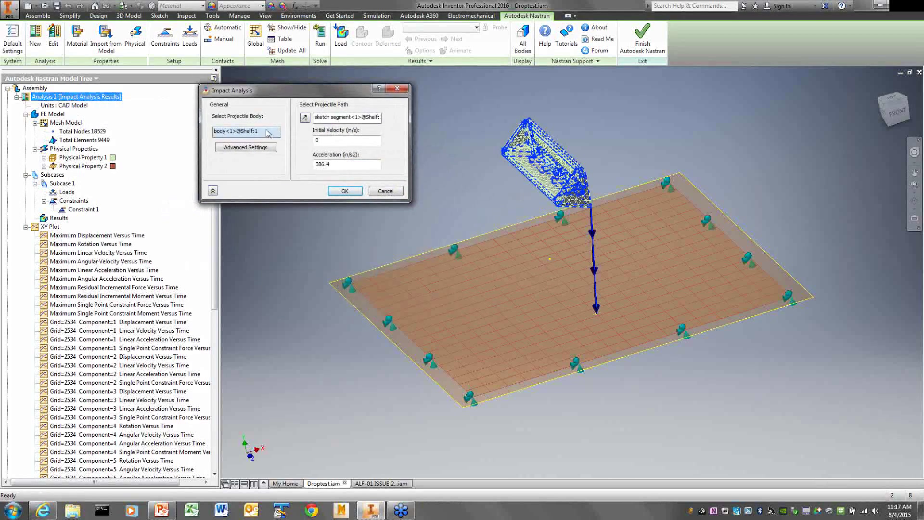
pyautogui.click(267, 133)
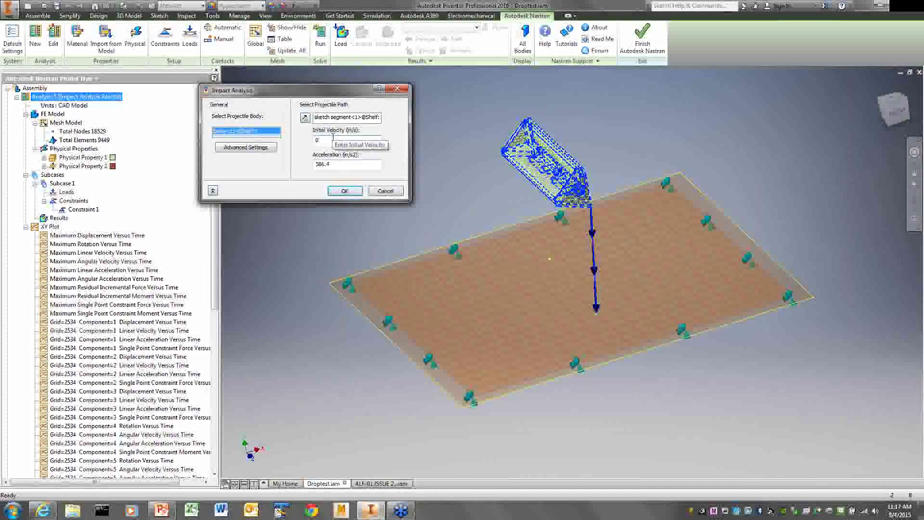
pyautogui.click(305, 117)
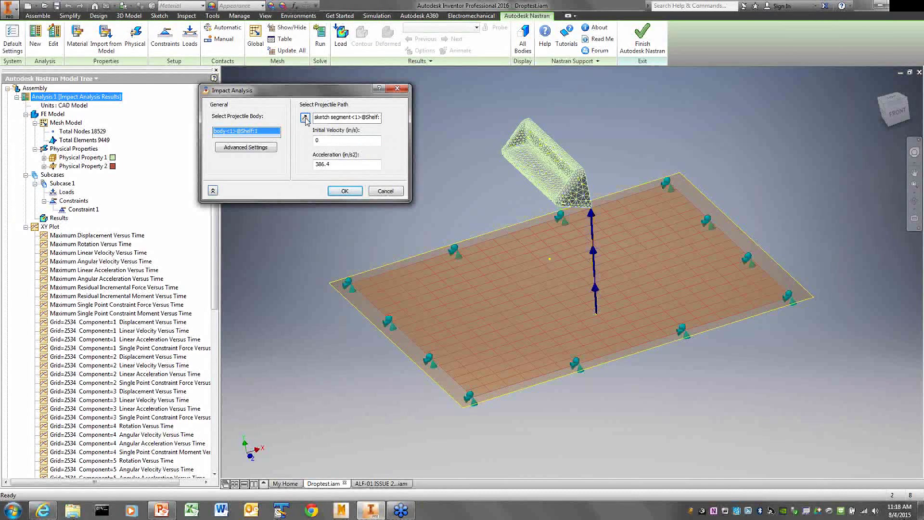
pyautogui.click(305, 117)
# Step: Try turning large displacements on in the impact event's advanced settings, and discard the impact setup changes
pyautogui.click(258, 148)
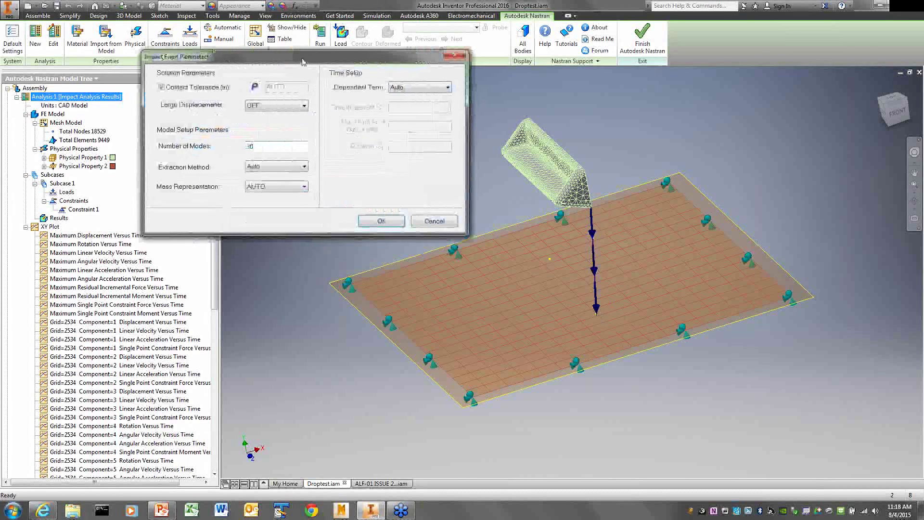
pyautogui.moveTo(304, 63); pyautogui.dragTo(230, 117)
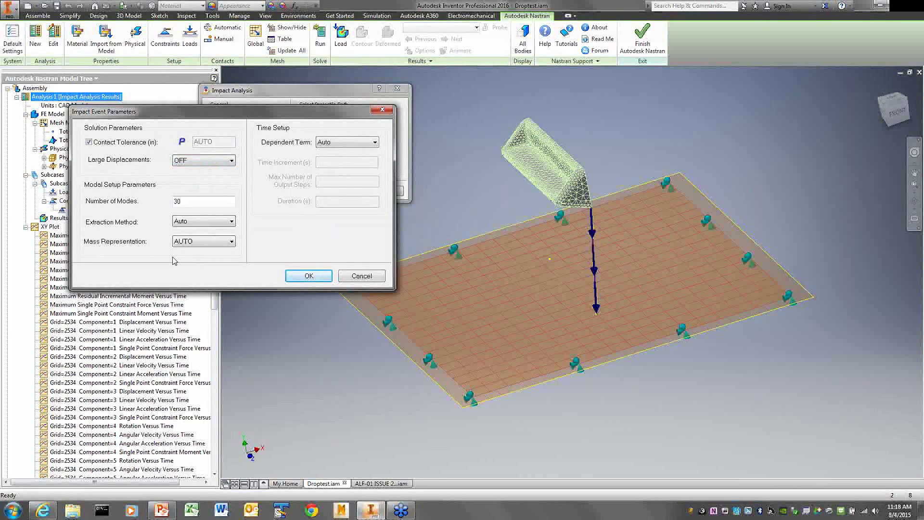
pyautogui.click(231, 161)
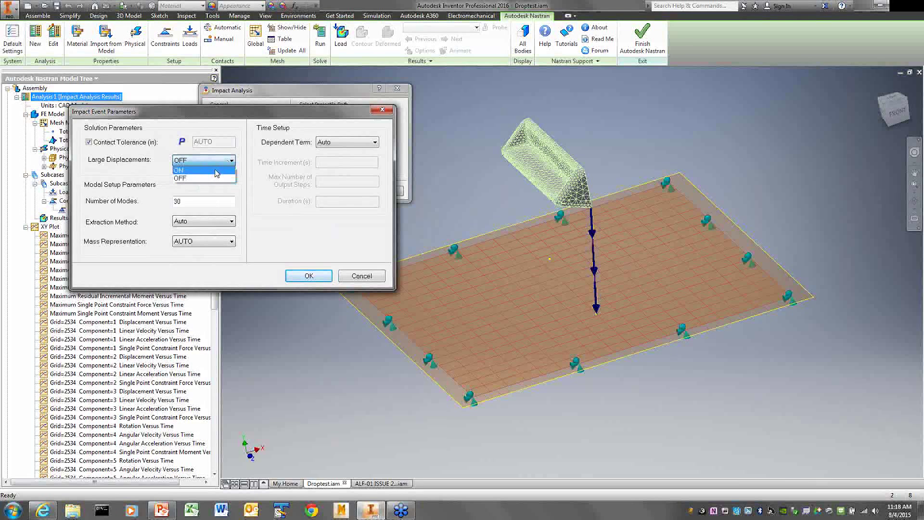
pyautogui.click(216, 171)
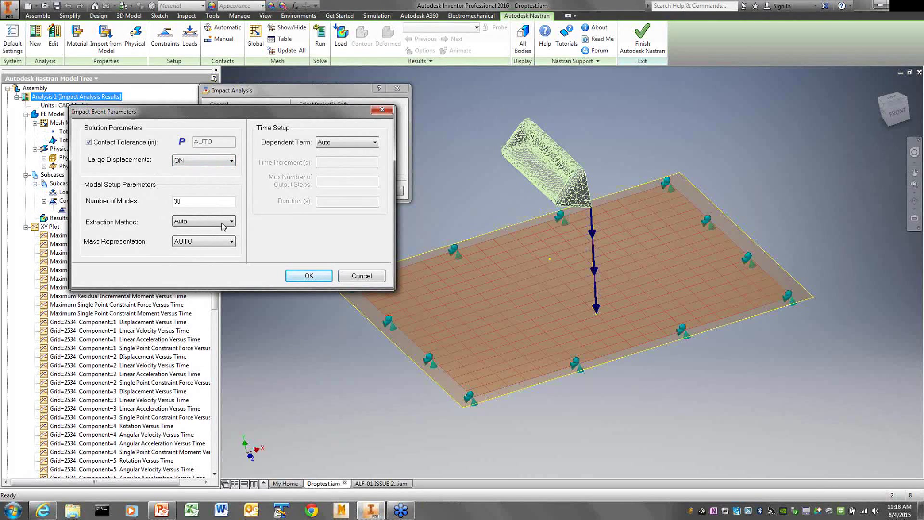
pyautogui.click(361, 276)
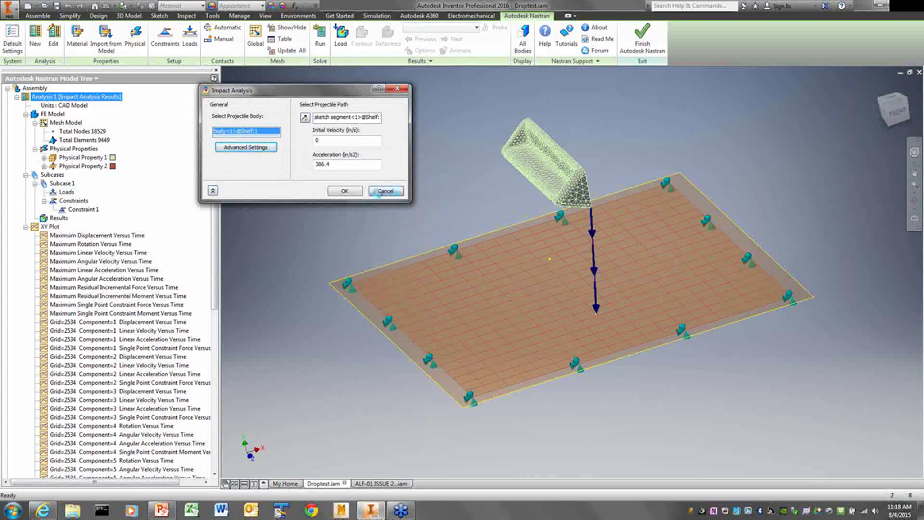
pyautogui.click(378, 193)
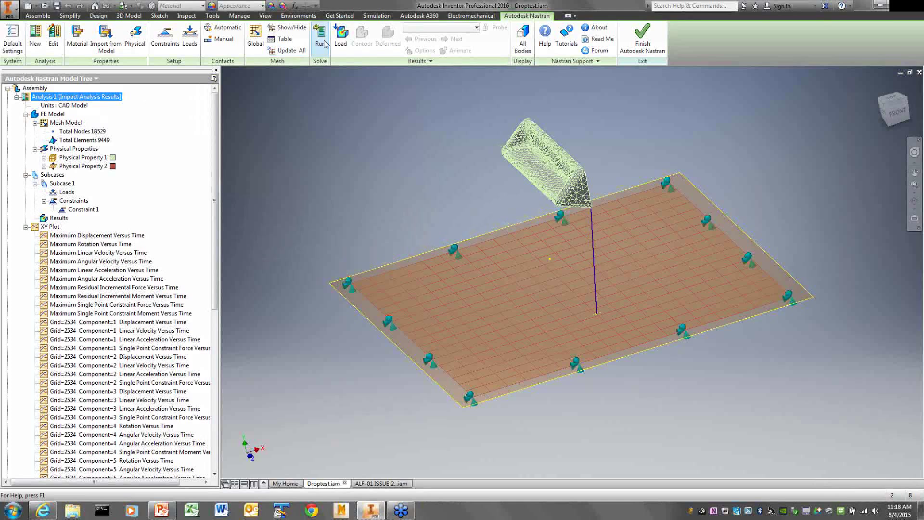
pyautogui.rightClick(85, 100)
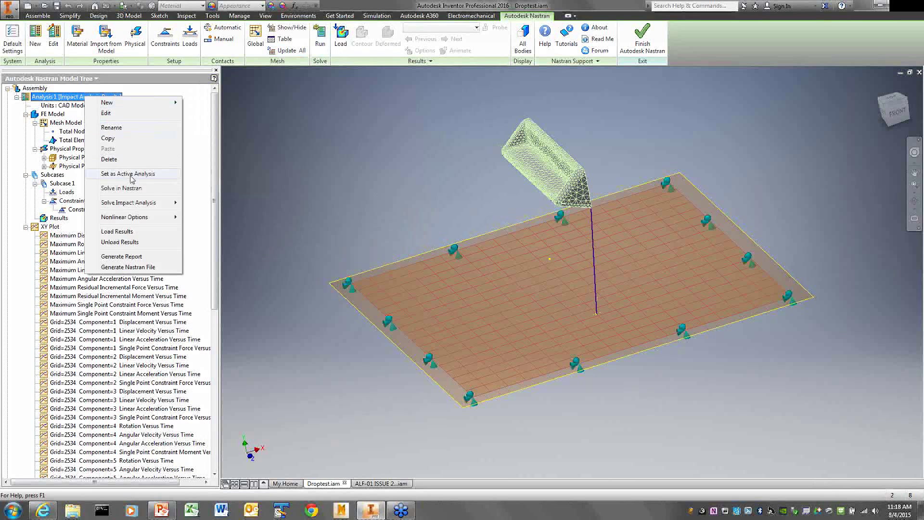
pyautogui.moveTo(132, 202)
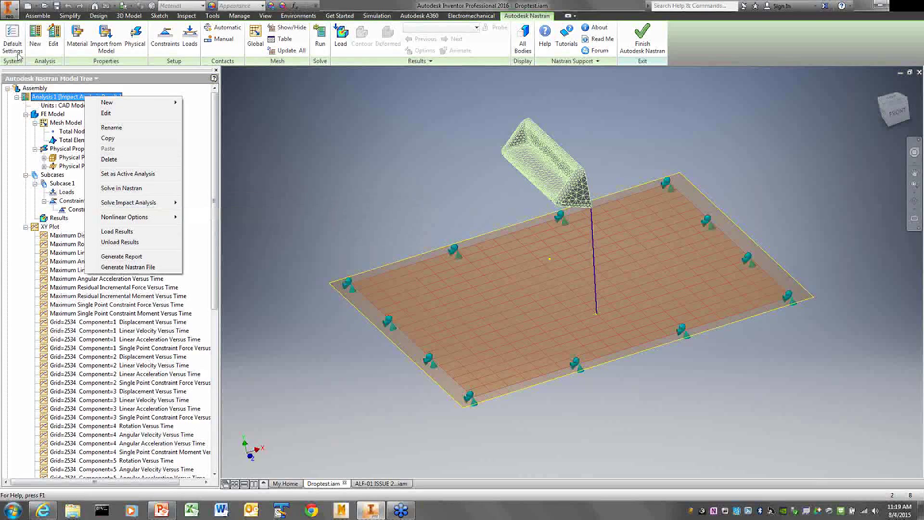
pyautogui.click(160, 92)
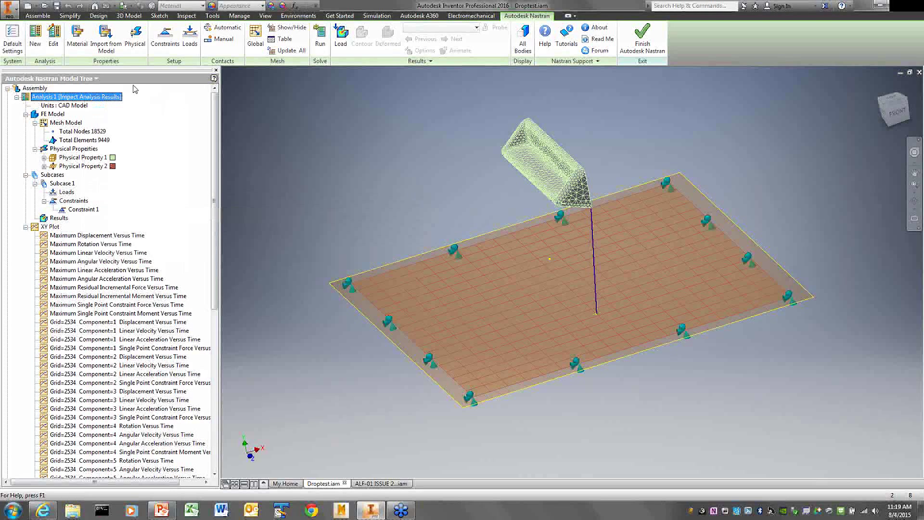
pyautogui.rightClick(108, 99)
pyautogui.click(129, 117)
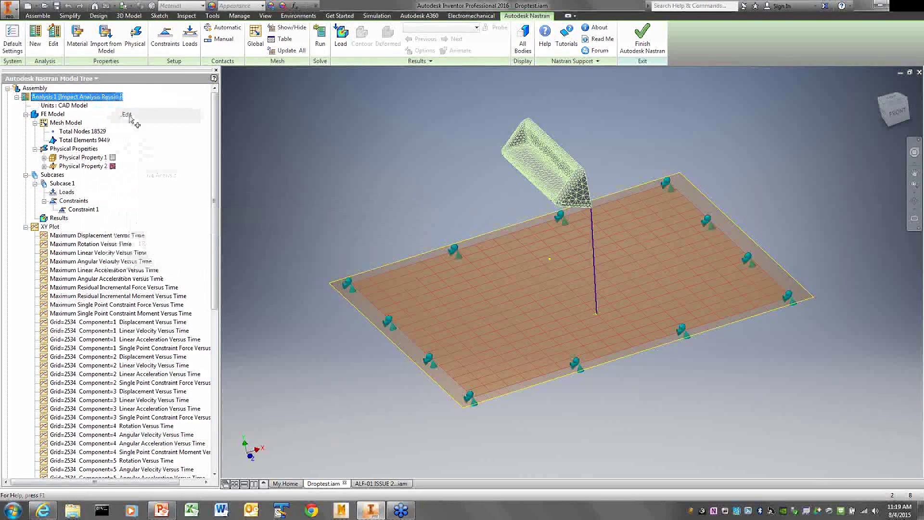
pyautogui.click(265, 251)
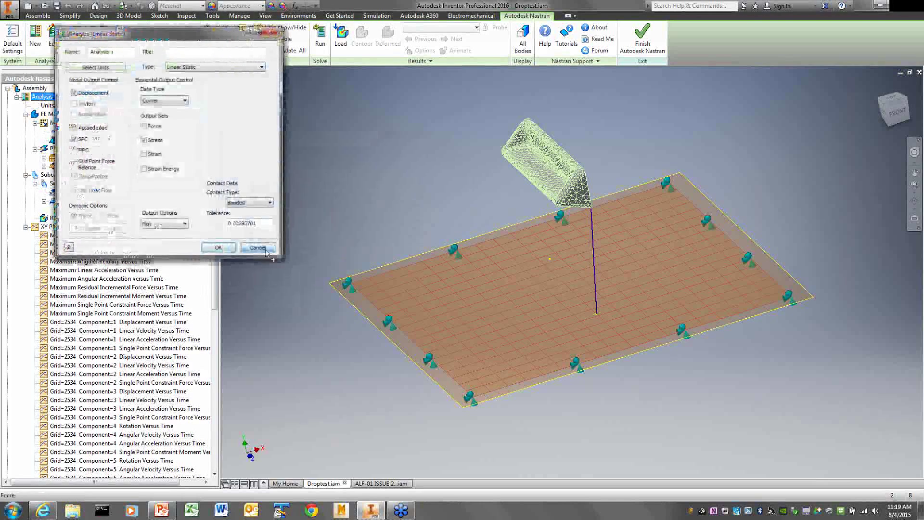
pyautogui.rightClick(74, 98)
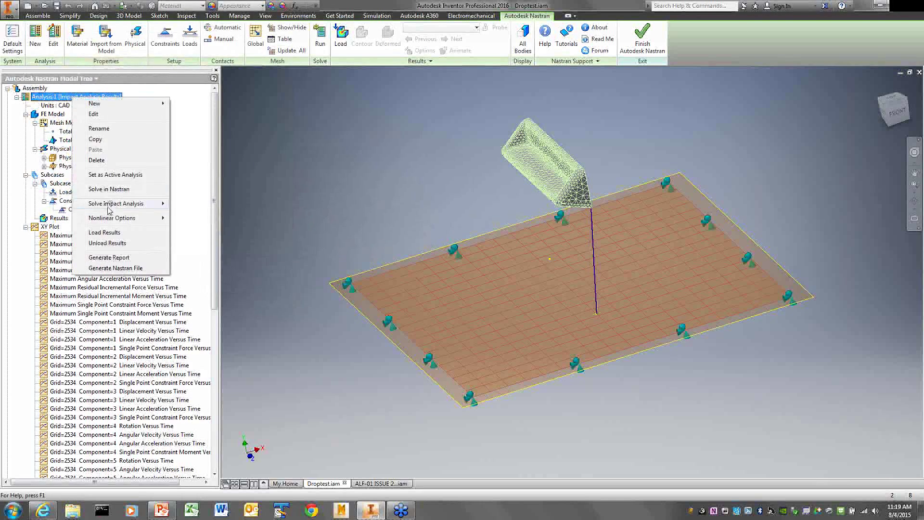
pyautogui.click(380, 145)
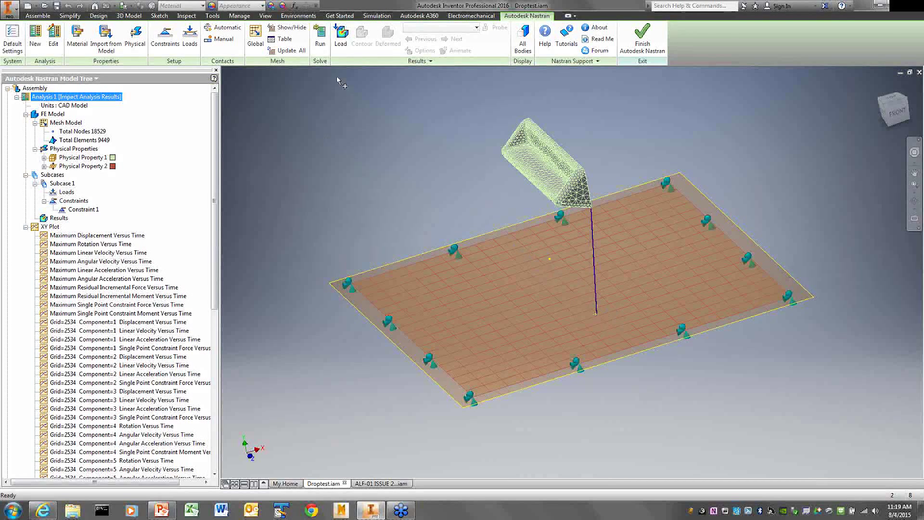
# Step: Load the results file Analysis 1.FNO from the 07-July folder
pyautogui.click(341, 44)
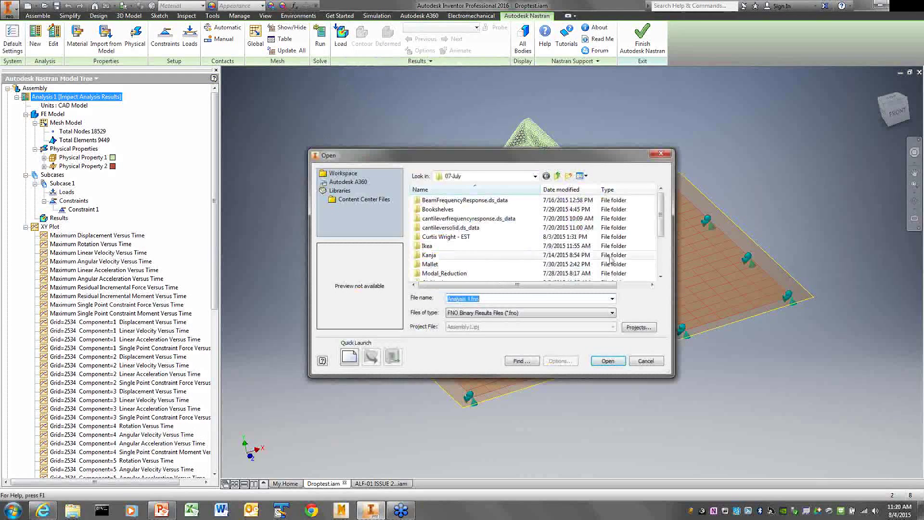
pyautogui.scroll(-3, 661, 222)
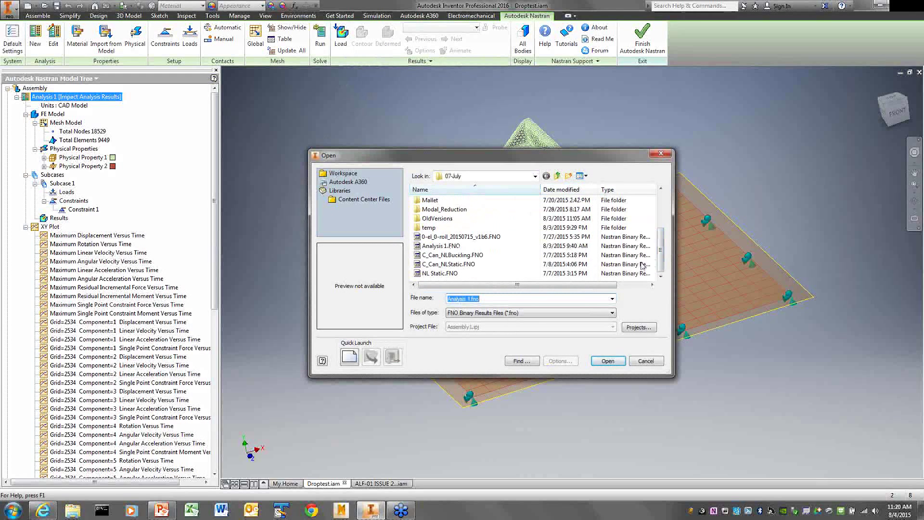
pyautogui.click(450, 248)
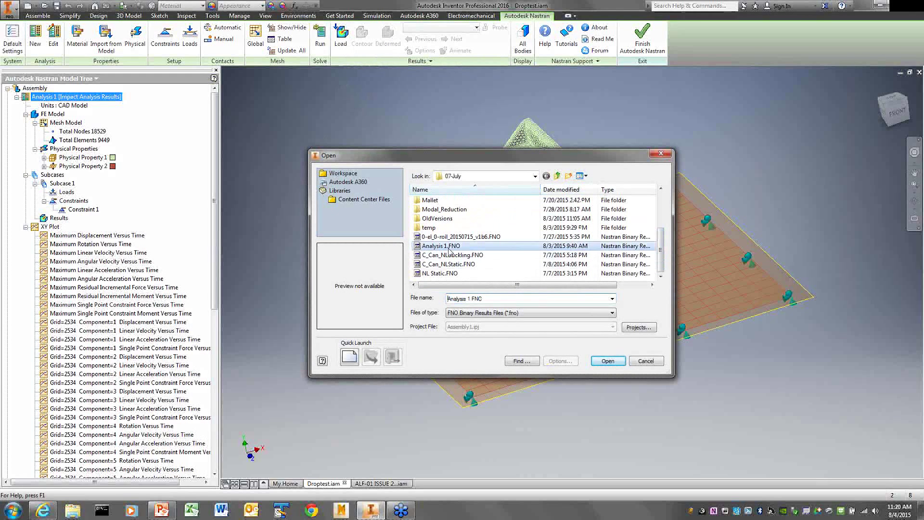
pyautogui.click(607, 361)
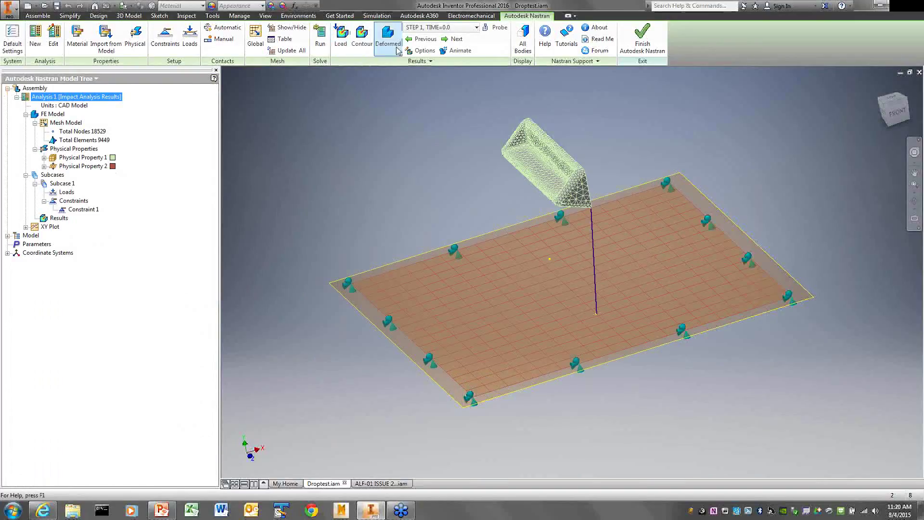
# Step: Plot the shell von Mises stress results on the deformed model for STEP 1, TIME=0.0
pyautogui.doubleClick(59, 218)
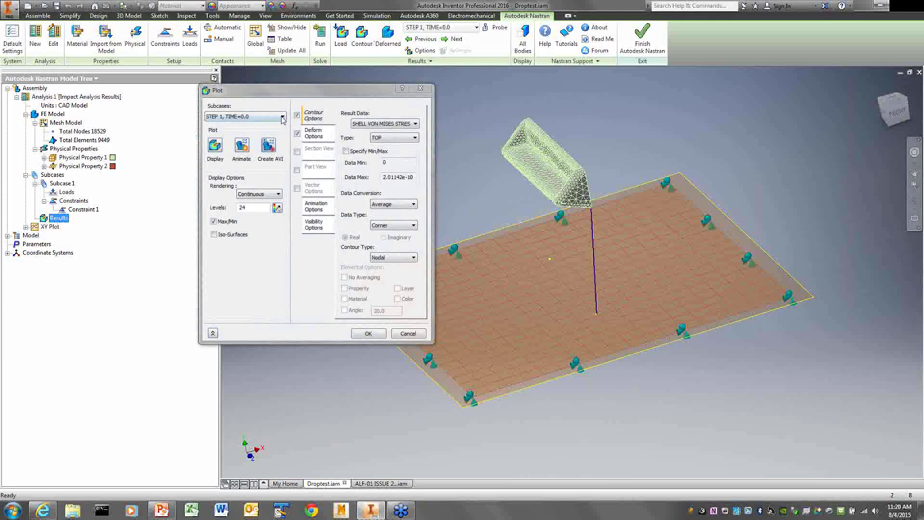
pyautogui.click(283, 117)
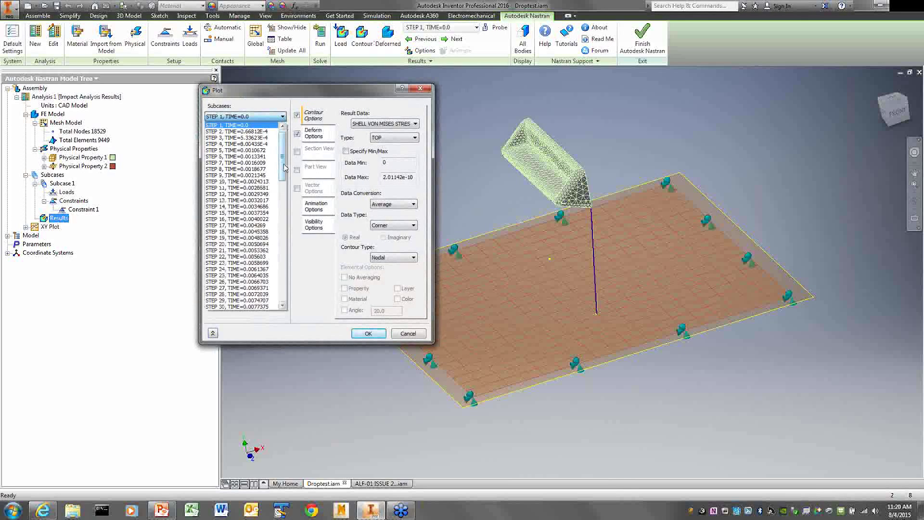
pyautogui.moveTo(285, 167); pyautogui.dragTo(289, 142)
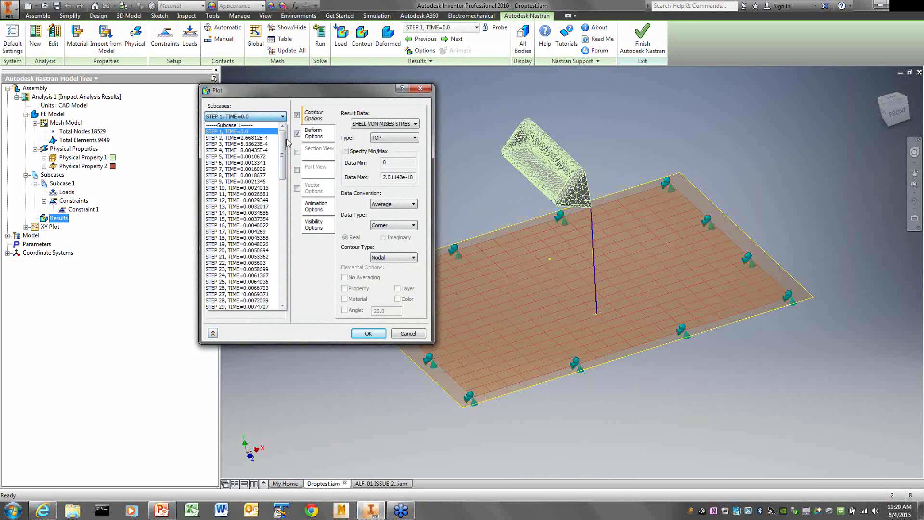
pyautogui.click(233, 133)
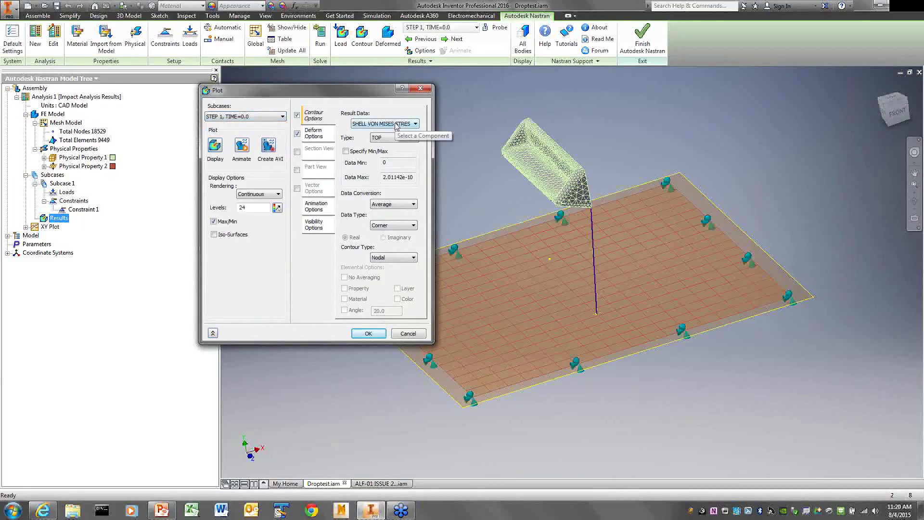
pyautogui.click(320, 137)
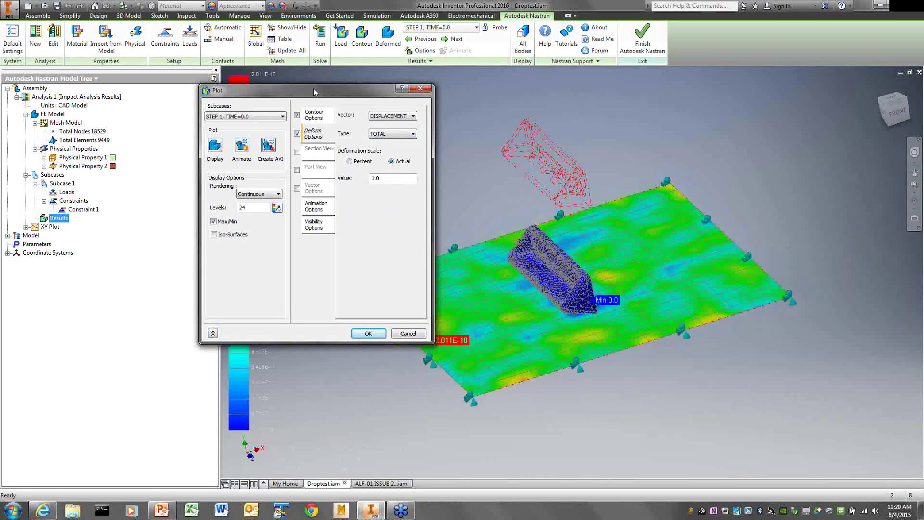
# Step: Plot the deformed results for STEP 2, TIME=2.66812E-4, and for STEP 4, TIME=8.00435E-4, with the plot dialog moved off the model
pyautogui.moveTo(313, 88); pyautogui.dragTo(186, 135)
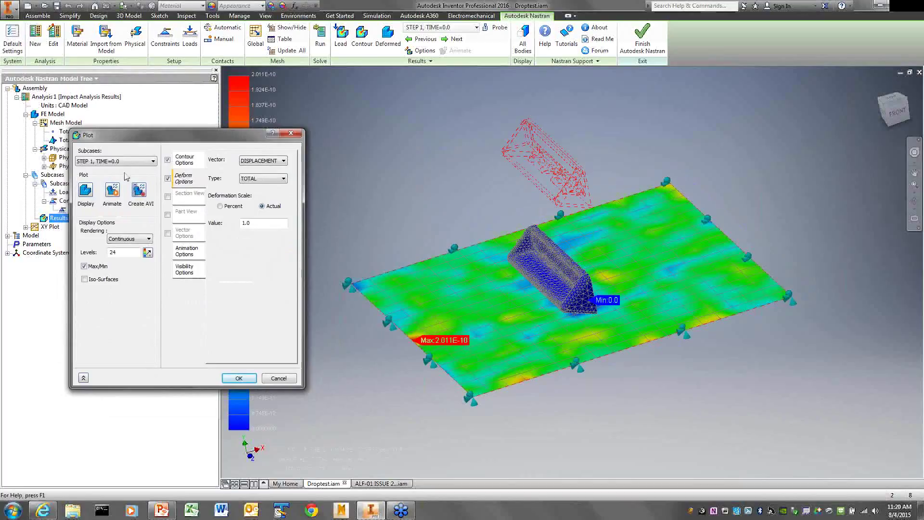
pyautogui.click(106, 161)
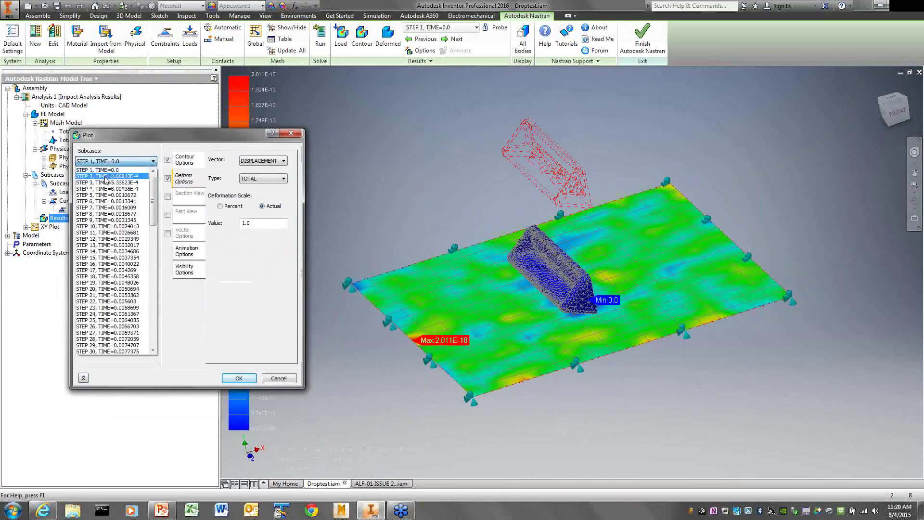
pyautogui.click(103, 177)
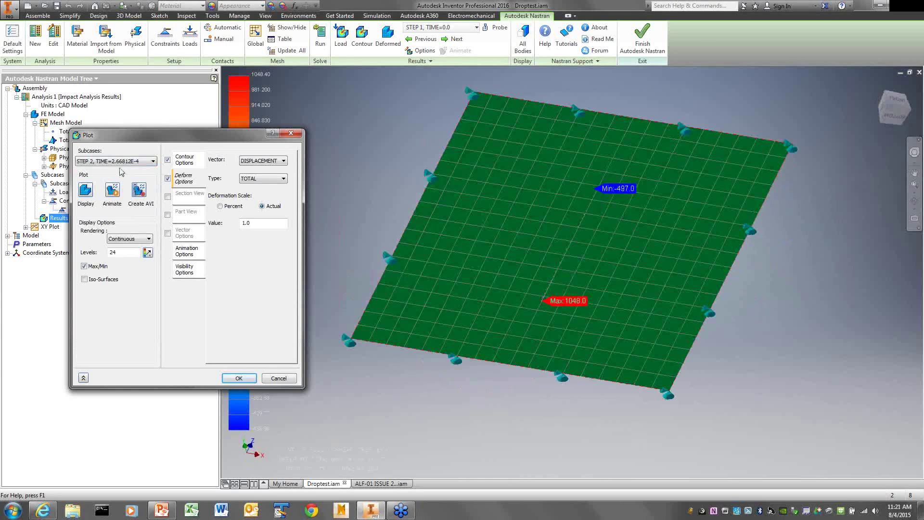
pyautogui.click(120, 162)
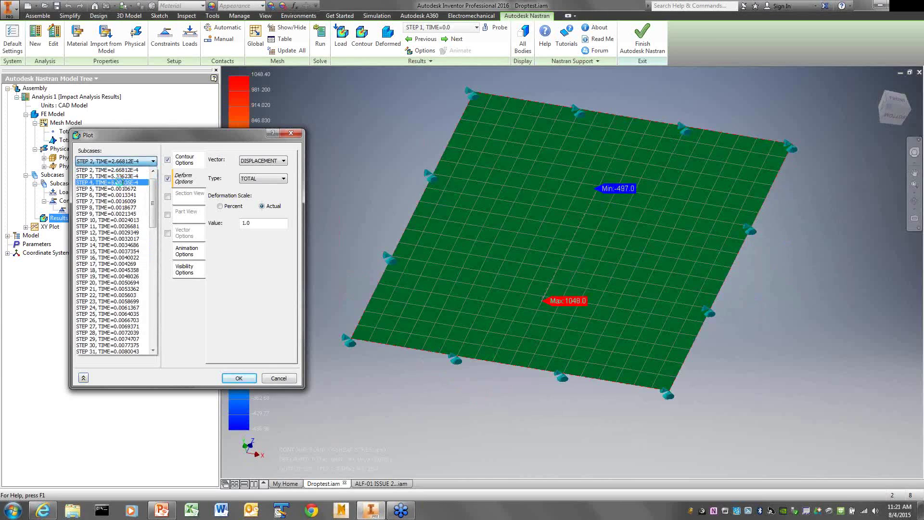
pyautogui.click(120, 183)
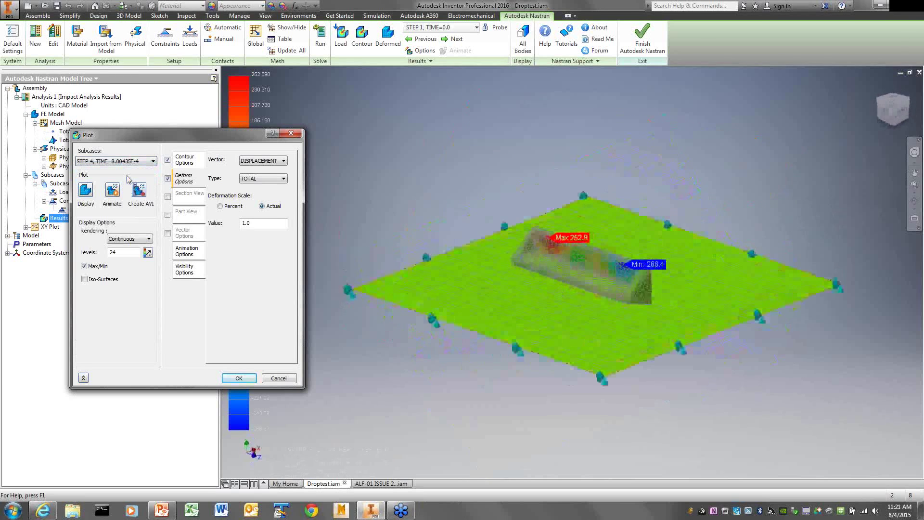
# Step: Change the contour result data to SHELL MAX PRINCIPAL STRESS BOTTOM/TOP for STEP 4
pyautogui.click(184, 159)
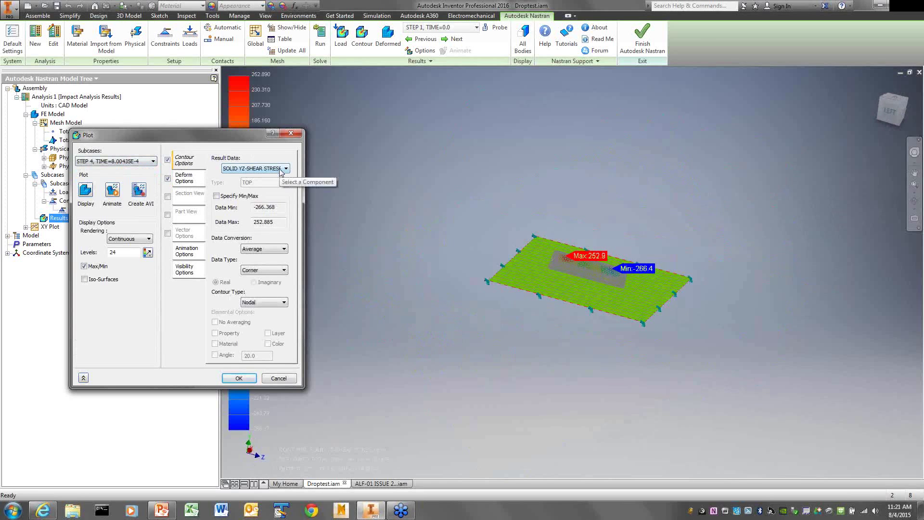
pyautogui.click(281, 168)
pyautogui.click(353, 296)
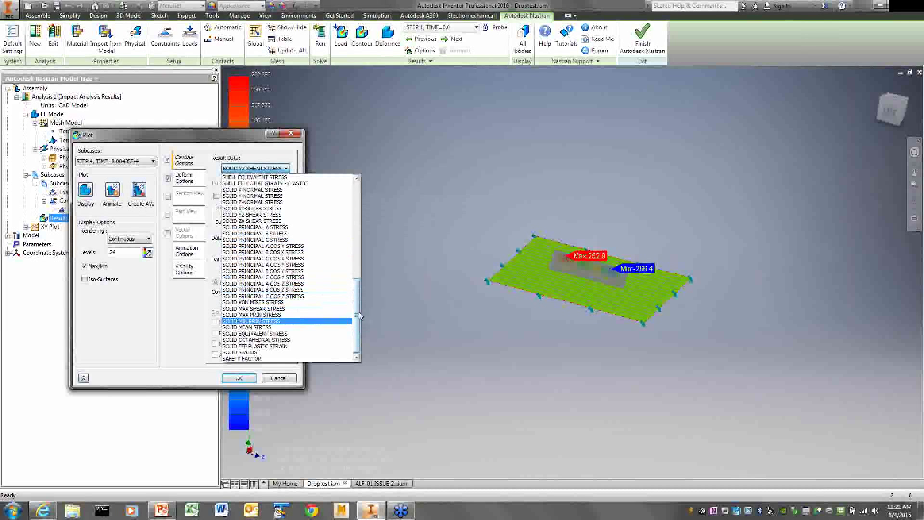
pyautogui.moveTo(359, 315); pyautogui.dragTo(353, 234)
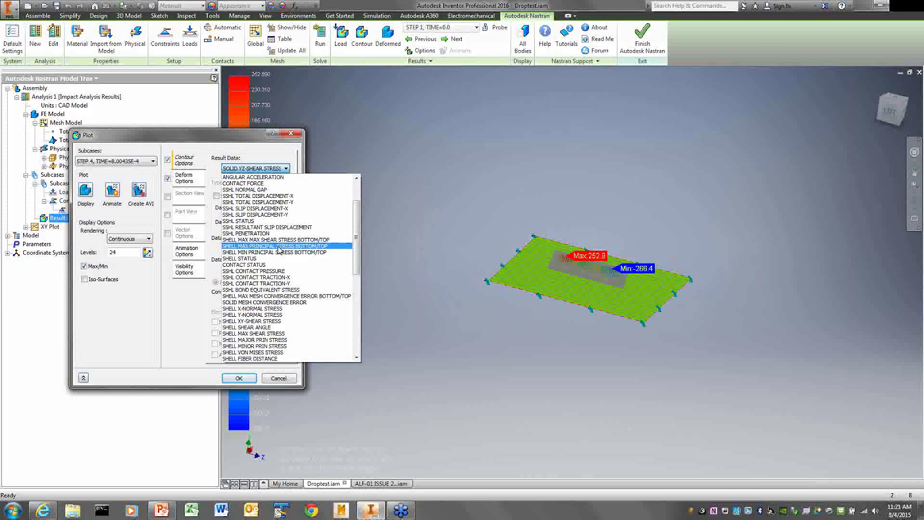
pyautogui.click(278, 246)
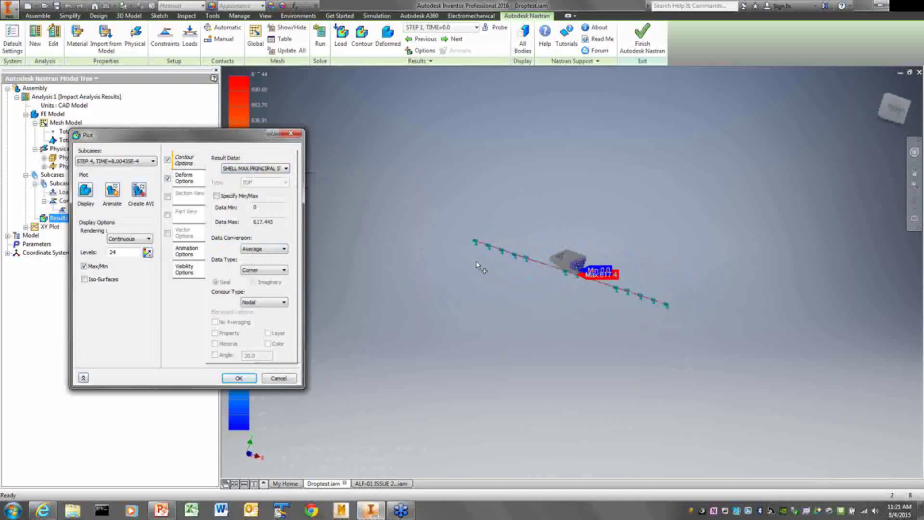
# Step: Switch the plotted subcase to STEP 1, TIME=0.0, and display the results for STEP 2, TIME=2.66812E-4
pyautogui.click(124, 161)
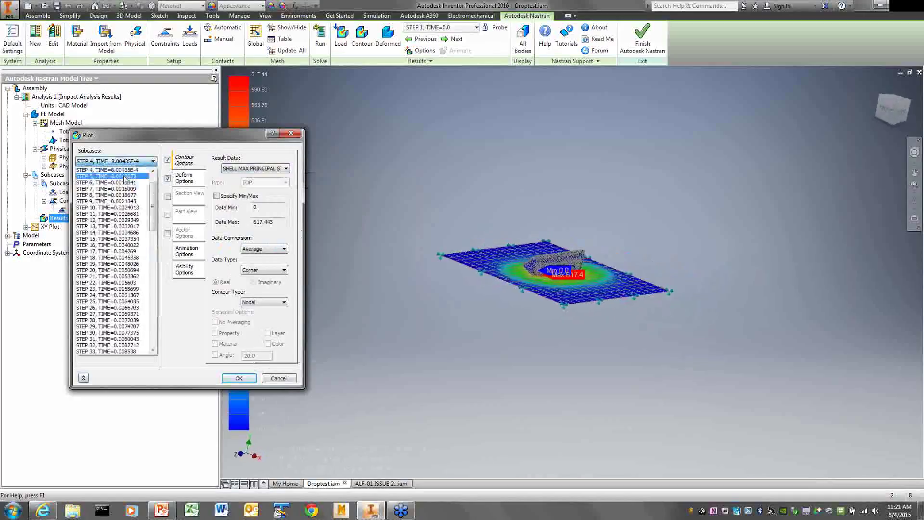
pyautogui.moveTo(152, 189); pyautogui.dragTo(151, 176)
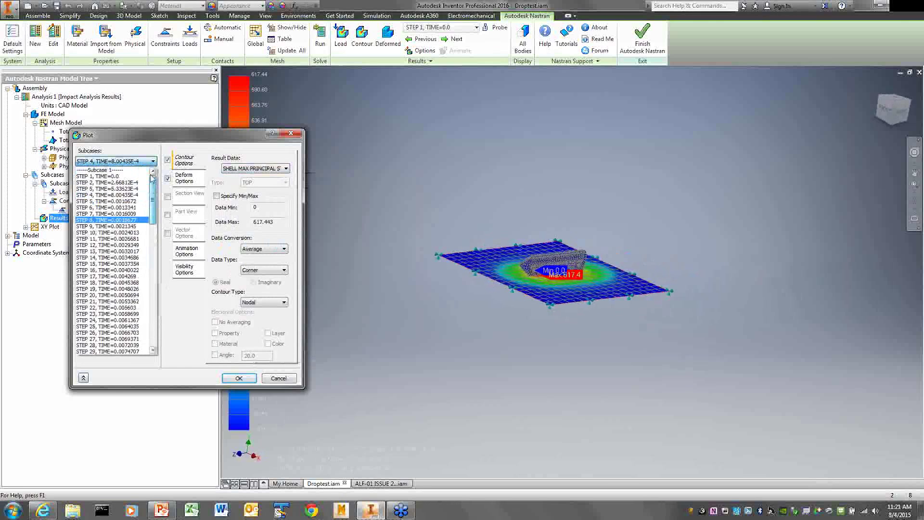
pyautogui.click(112, 177)
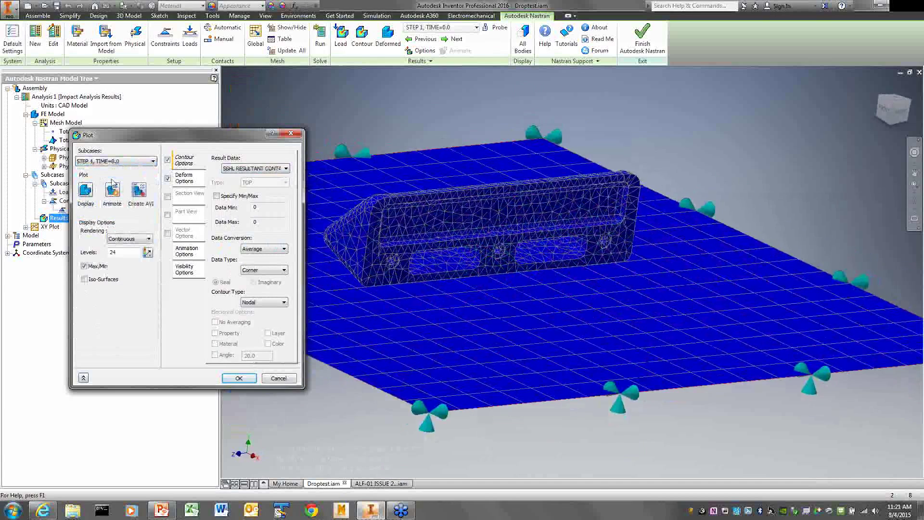
pyautogui.click(110, 161)
pyautogui.click(99, 177)
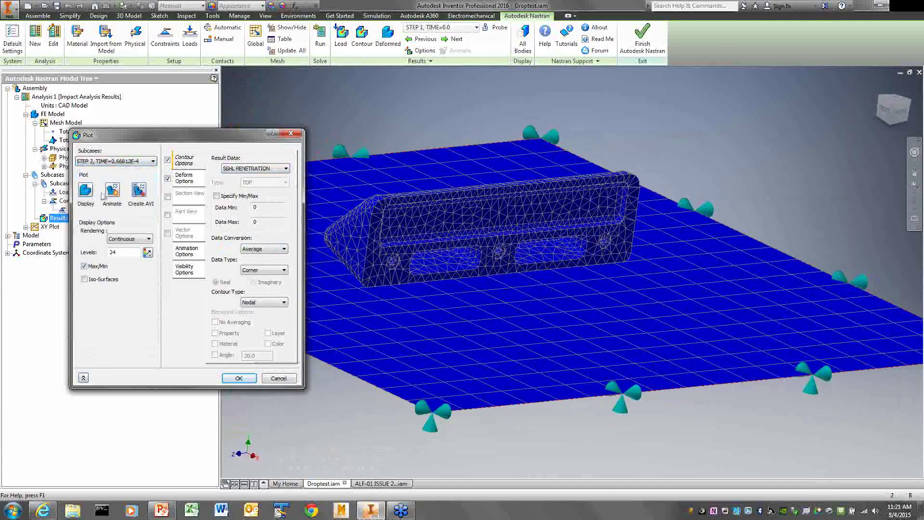
pyautogui.click(85, 193)
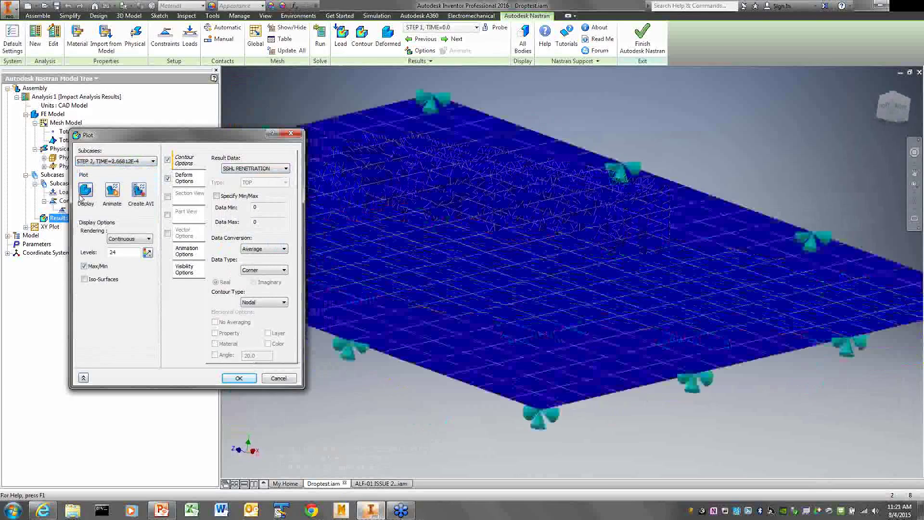
# Step: Plot the shell max principal stress at STEP 3, TIME=5.33623E-4
pyautogui.click(116, 161)
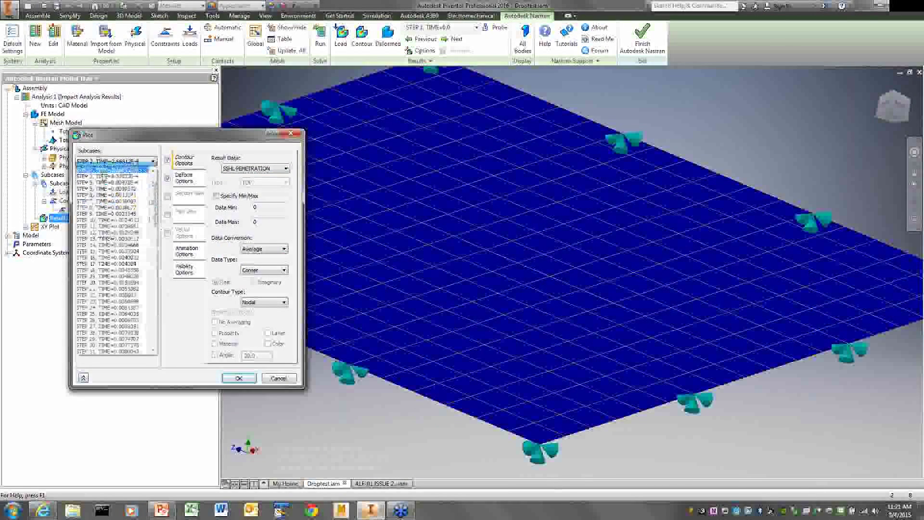
pyautogui.click(104, 177)
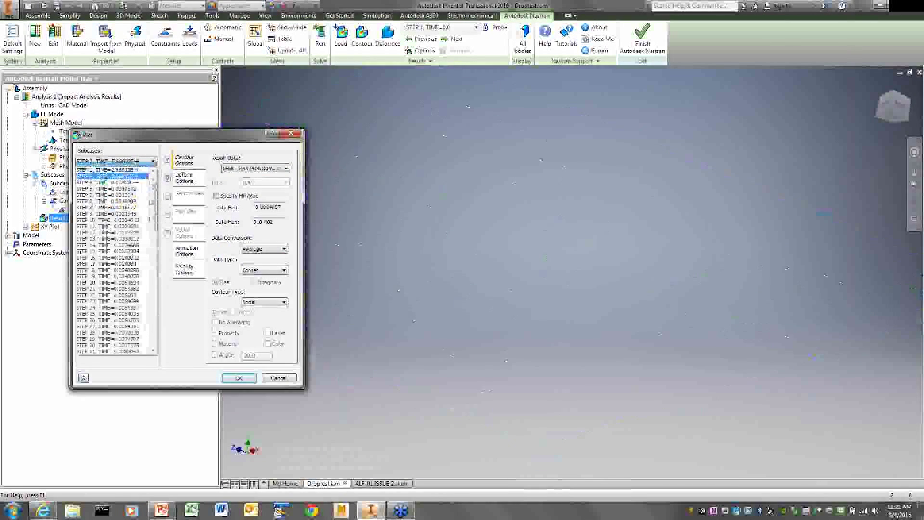
pyautogui.click(103, 177)
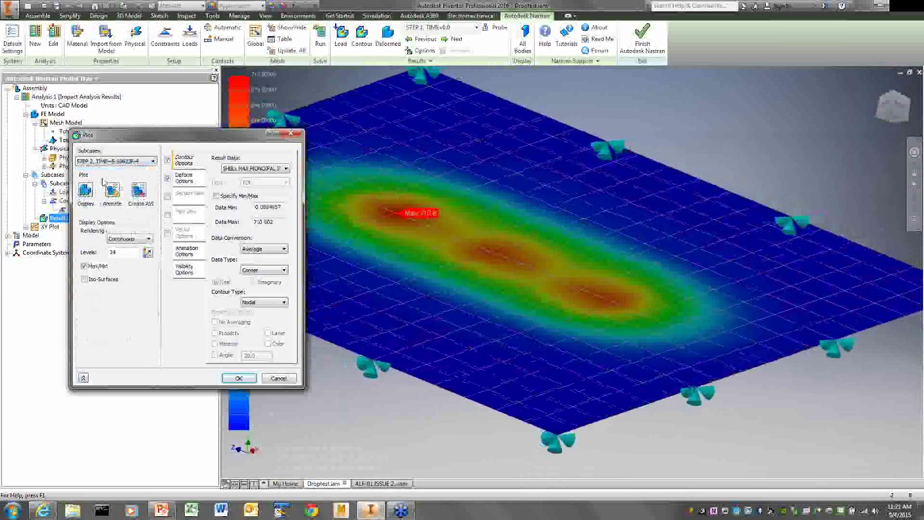
# Step: Plot the shell max principal stress at STEP 8, TIME=0.0018677, and at STEP 21, TIME=0.0053362
pyautogui.click(120, 161)
pyautogui.click(125, 203)
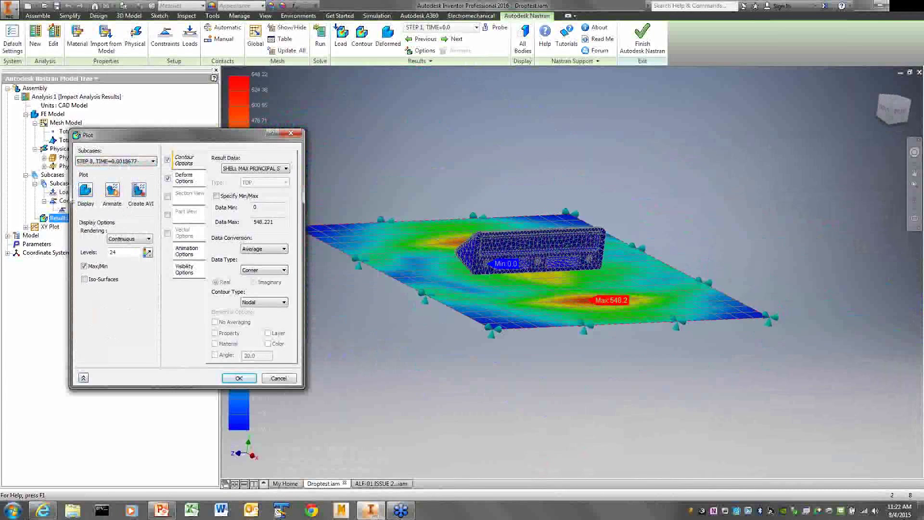
pyautogui.click(108, 163)
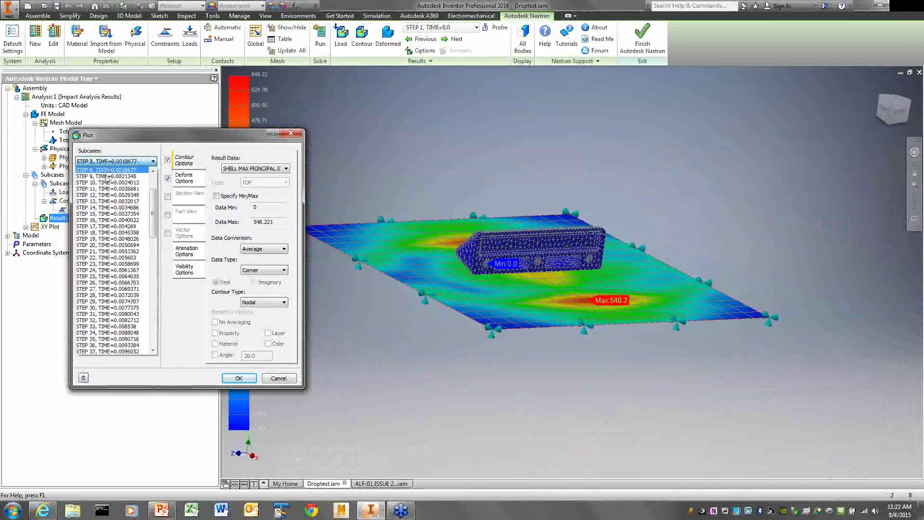
pyautogui.click(110, 251)
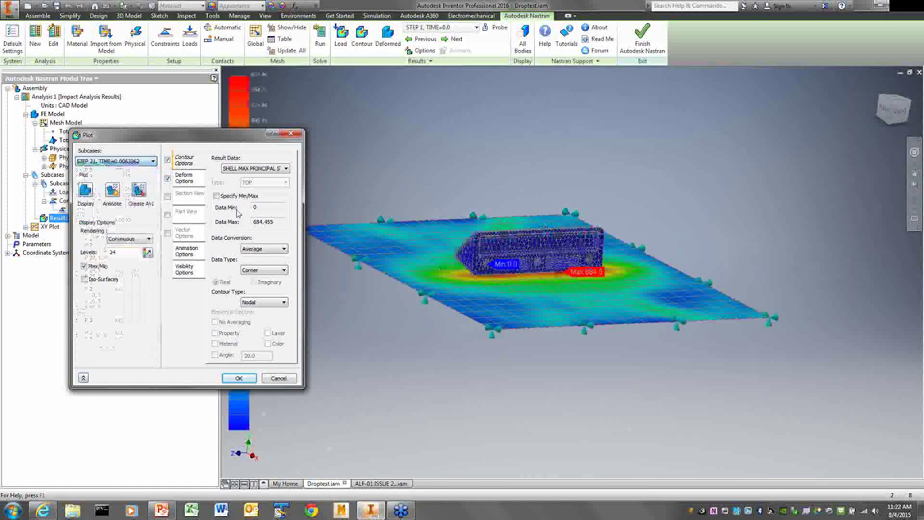
pyautogui.keyDown('shift'); pyautogui.moveTo(496, 281); pyautogui.dragTo(314, 264, button='middle'); pyautogui.keyUp('shift')
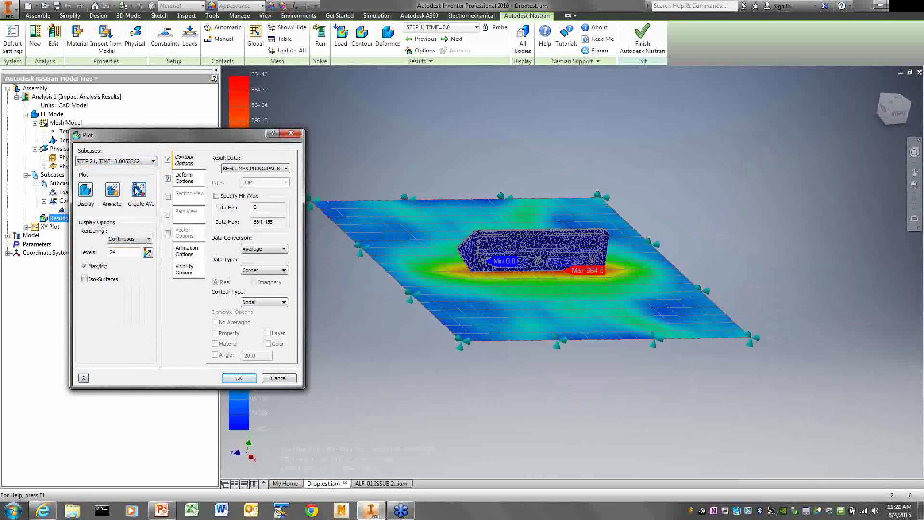
# Step: Review the animation options and the list of available time steps, keeping STEP 21 as the subcase
pyautogui.click(187, 251)
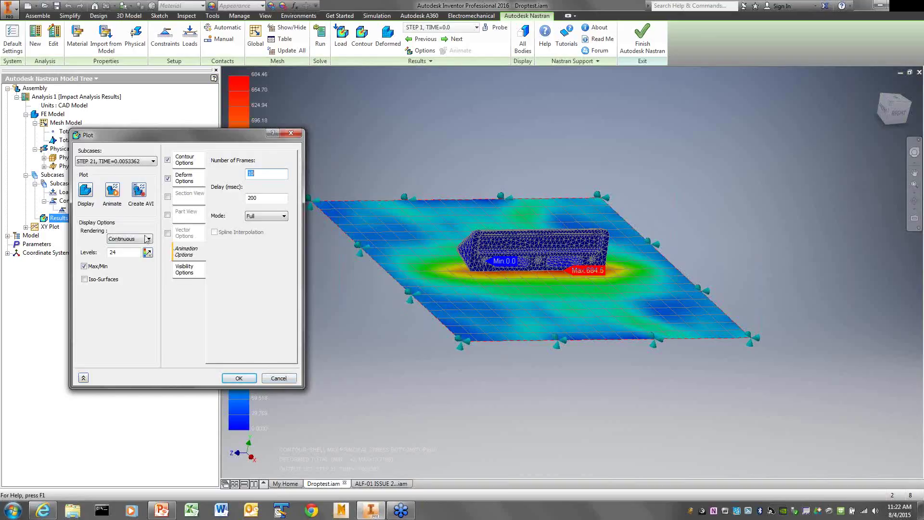
pyautogui.click(110, 162)
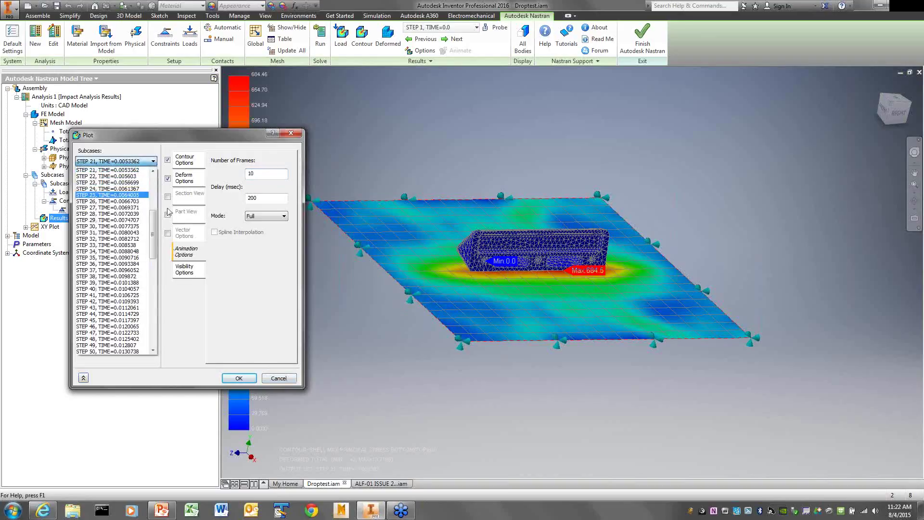
pyautogui.moveTo(152, 224); pyautogui.dragTo(153, 176)
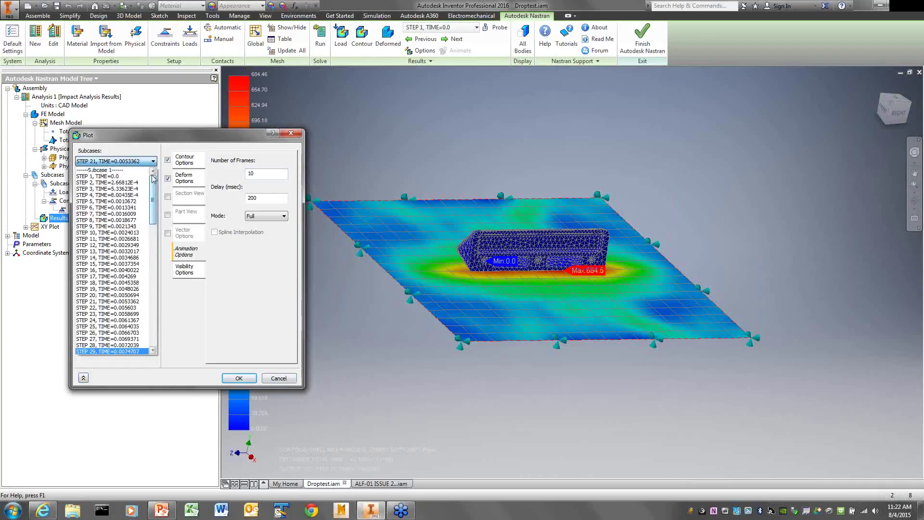
pyautogui.click(273, 379)
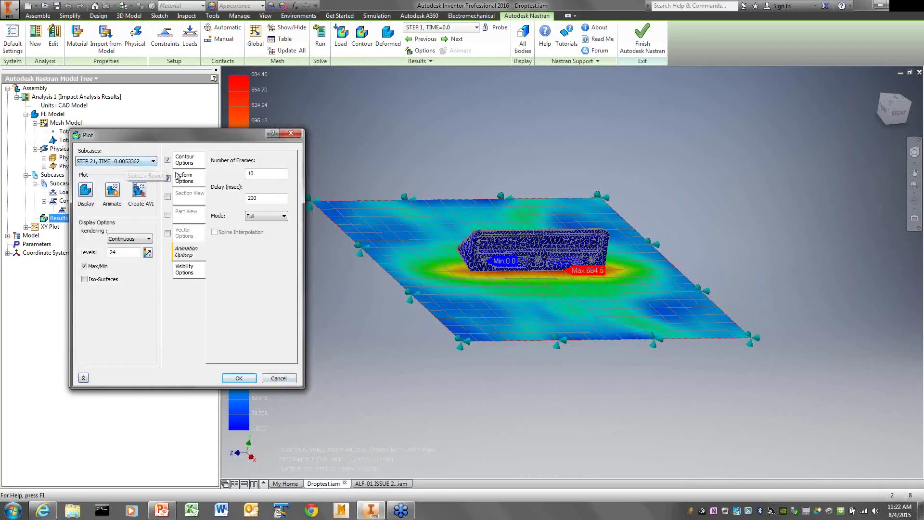
# Step: Change the contour result data to SOLID VON MISES STRESS for STEP 21 to plot the stress in the dropped body
pyautogui.click(188, 161)
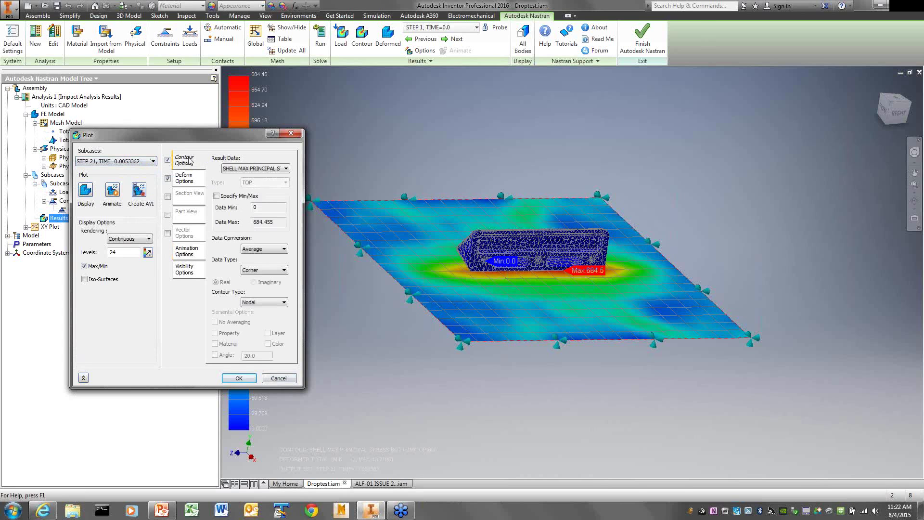
pyautogui.click(275, 169)
pyautogui.click(365, 250)
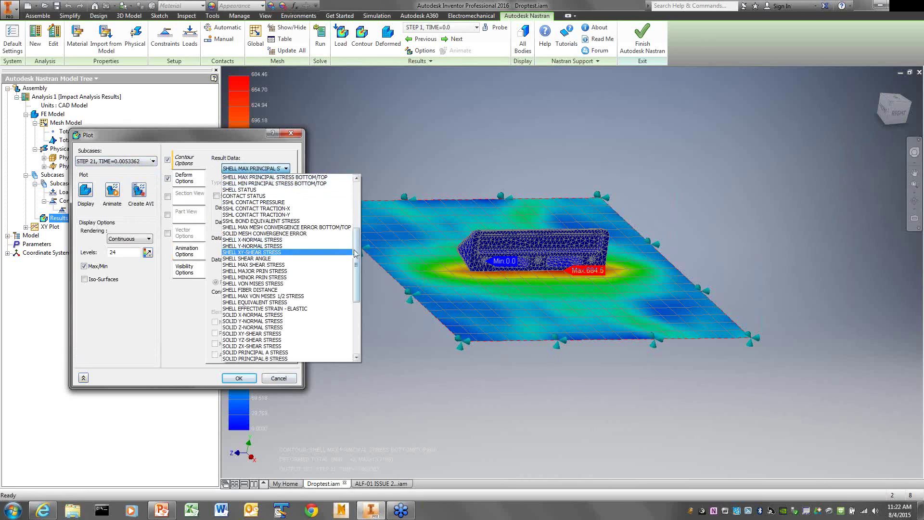
pyautogui.moveTo(358, 255); pyautogui.dragTo(363, 298)
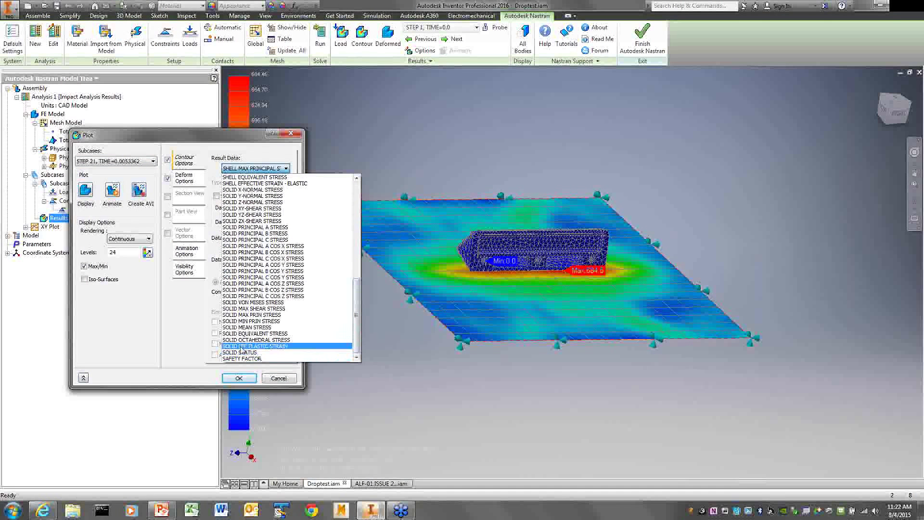
pyautogui.click(246, 302)
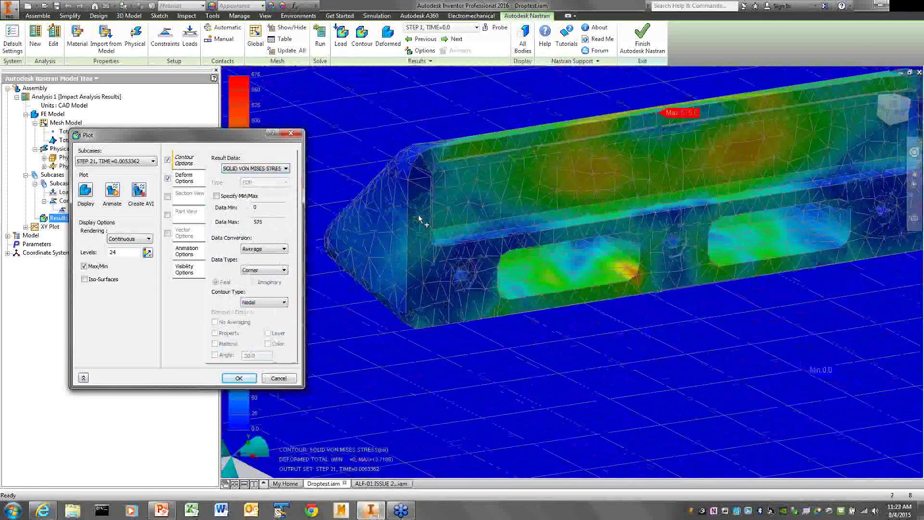
# Step: Plot the solid von Mises stress at STEP 22, TIME=0.005603, and at STEP 3, TIME=5.33623E-4
pyautogui.click(153, 162)
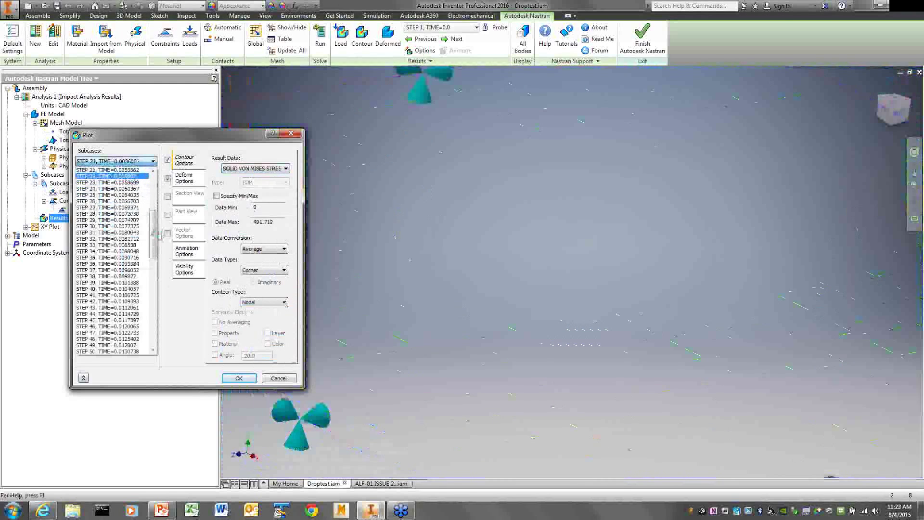
pyautogui.click(160, 236)
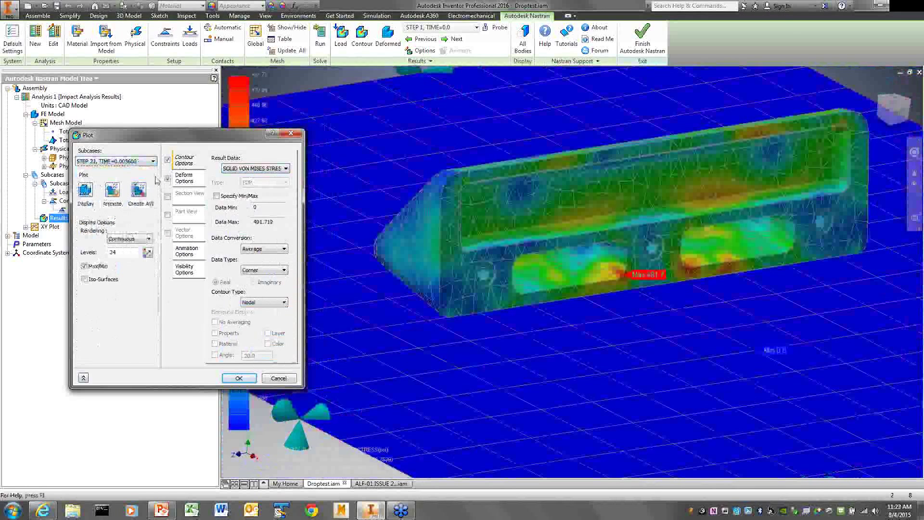
pyautogui.click(145, 162)
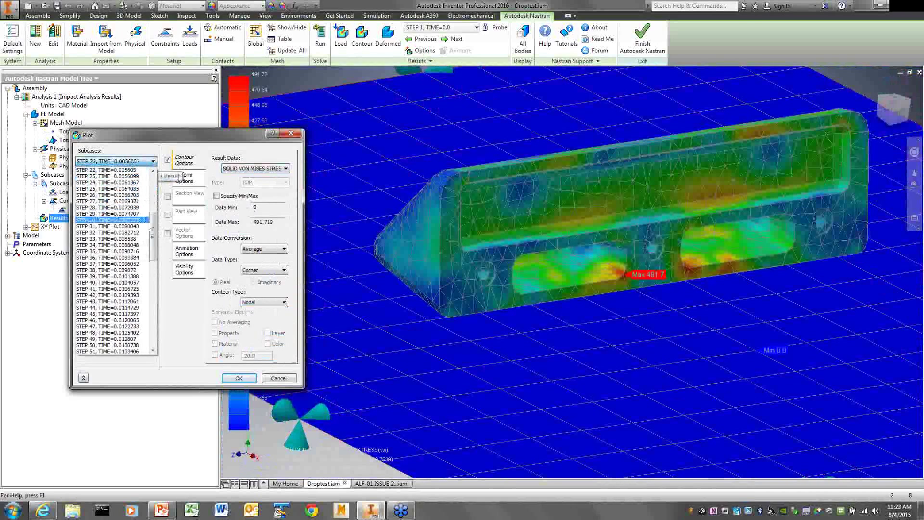
pyautogui.moveTo(153, 229); pyautogui.dragTo(153, 189)
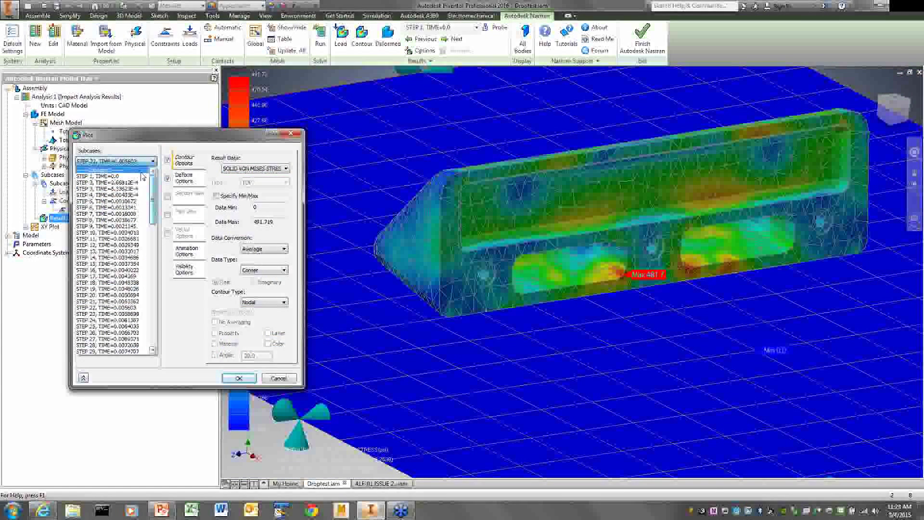
pyautogui.click(111, 189)
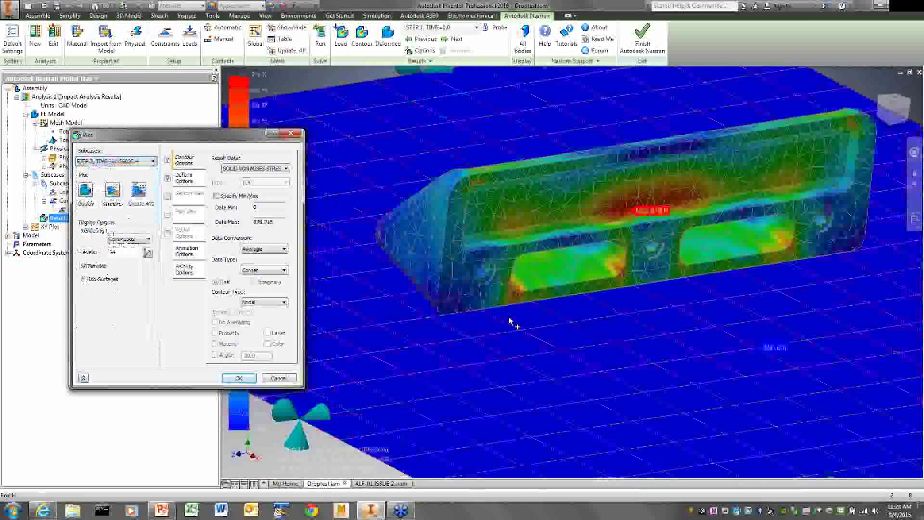
# Step: Plot the solid von Mises stress at STEP 98, TIME=0.0258807, and view the dropped body from the side
pyautogui.click(148, 162)
pyautogui.moveTo(152, 217); pyautogui.dragTo(154, 340)
pyautogui.click(132, 326)
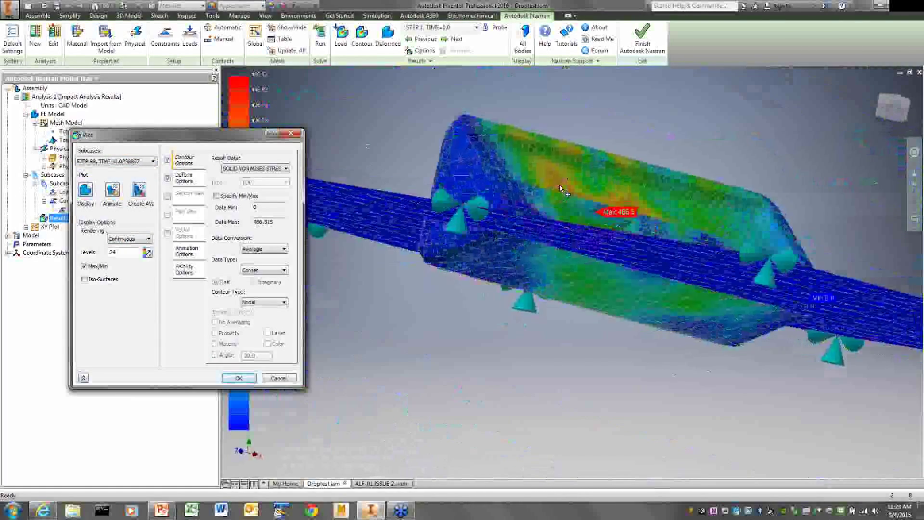
# Step: Check the deform options, close the contour plot settings, and show the Maximum Displacement Versus Time plot
pyautogui.click(190, 179)
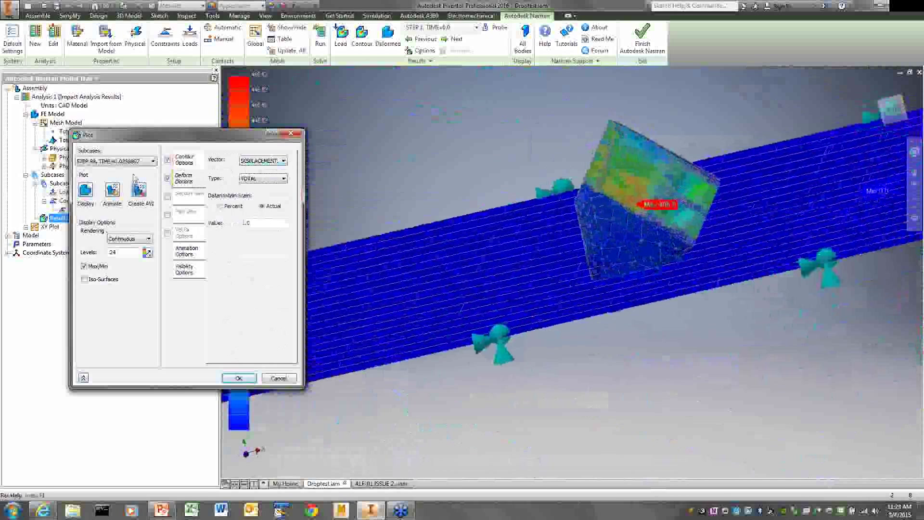
pyautogui.click(278, 378)
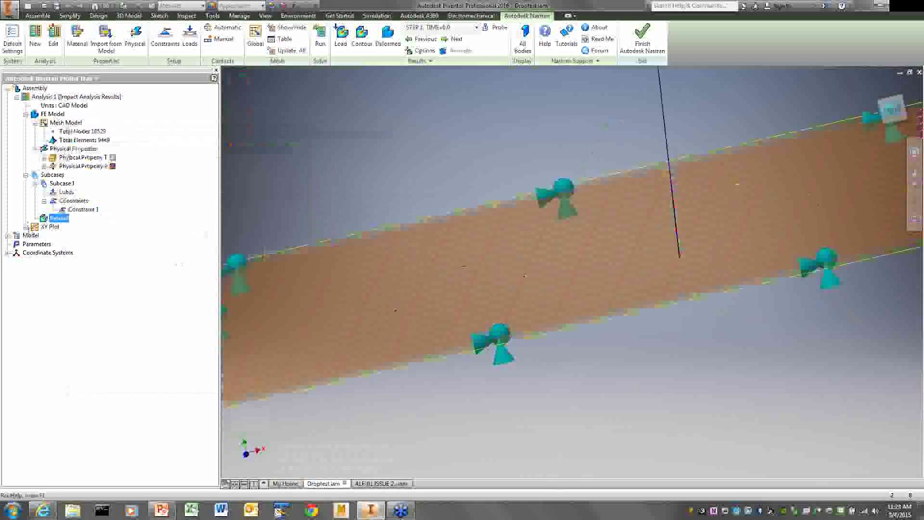
pyautogui.click(26, 227)
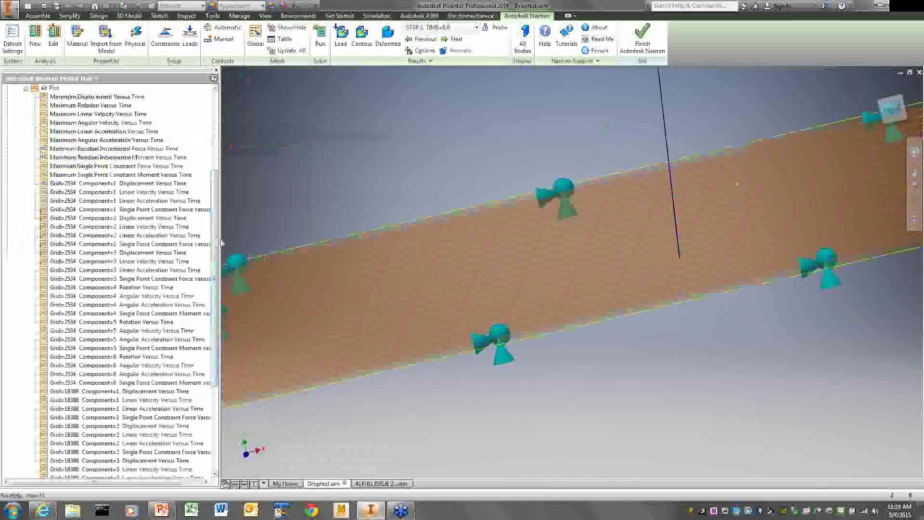
pyautogui.moveTo(215, 223); pyautogui.dragTo(216, 198)
pyautogui.click(85, 167)
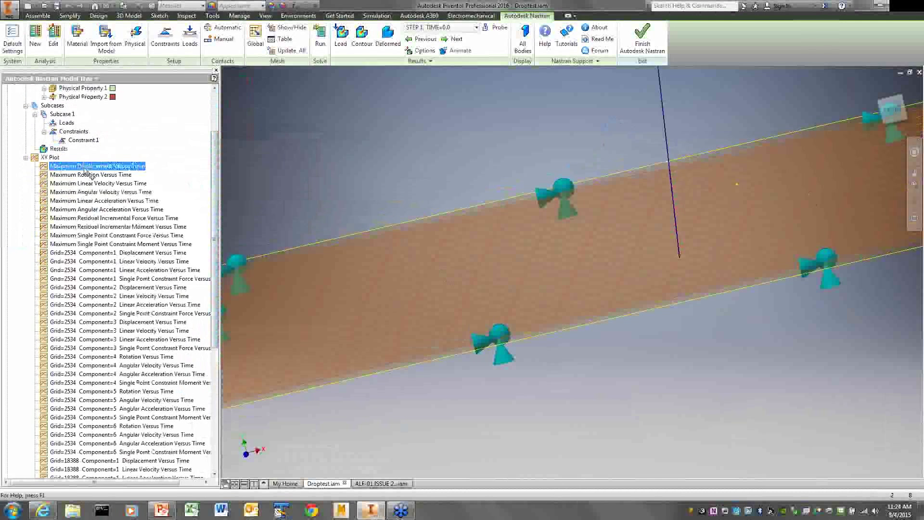
pyautogui.doubleClick(85, 168)
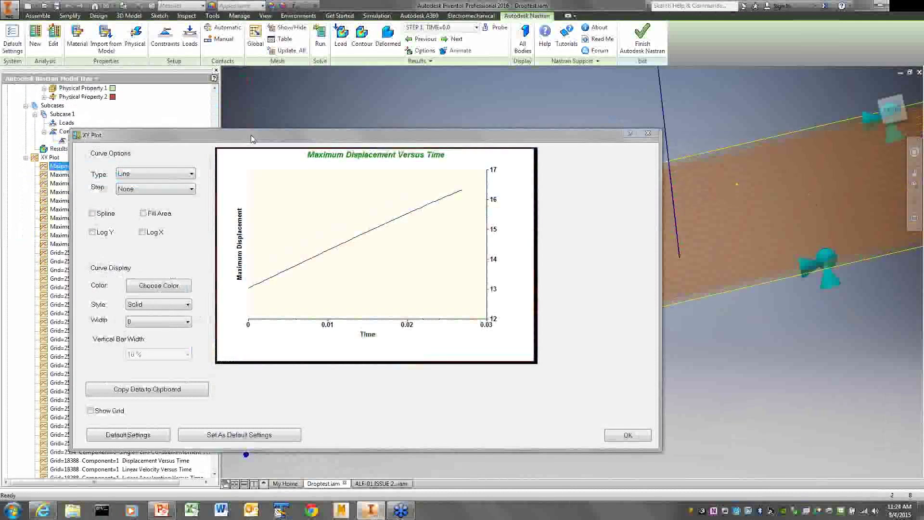
pyautogui.moveTo(250, 135); pyautogui.dragTo(471, 105)
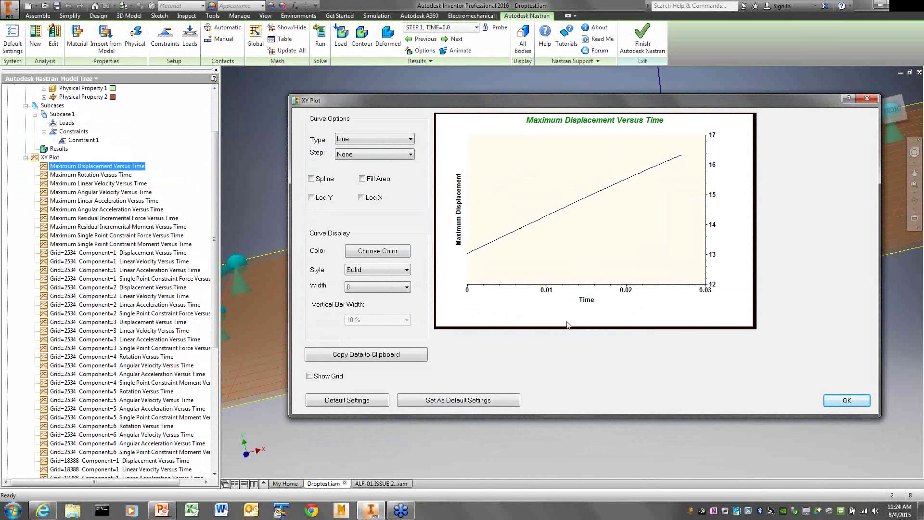
pyautogui.click(846, 400)
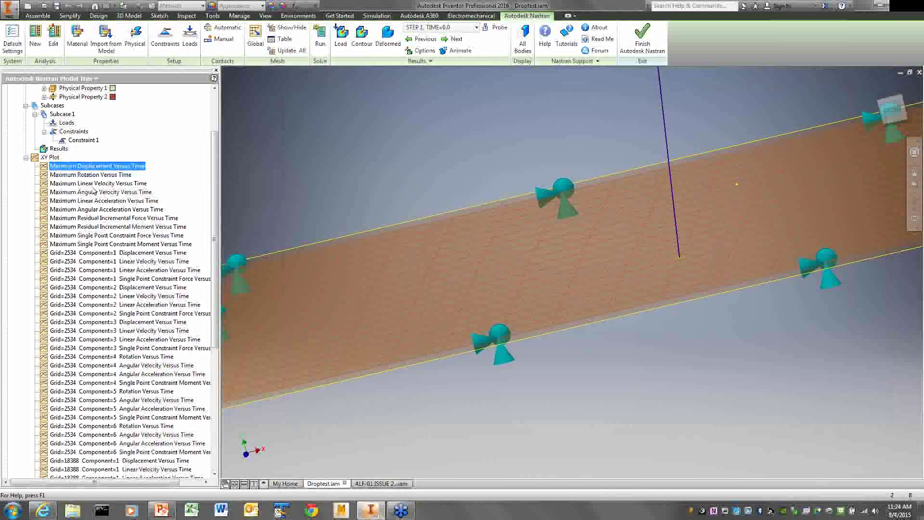
# Step: Show the Maximum Linear Acceleration Versus Time plot and examine its peaks, then close it
pyautogui.click(82, 202)
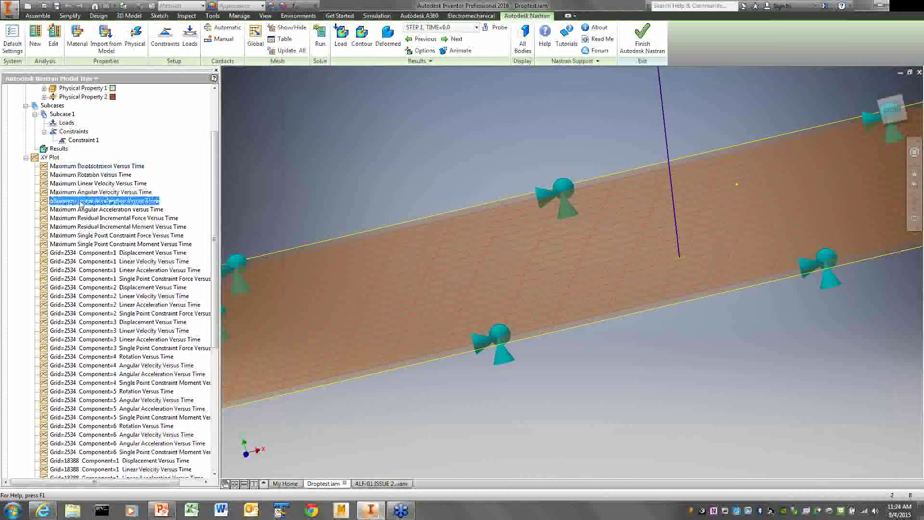
pyautogui.doubleClick(82, 202)
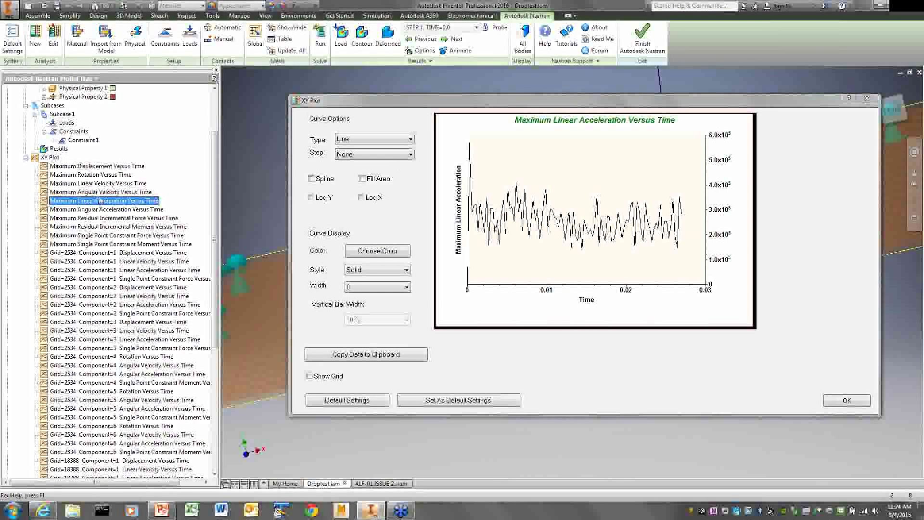
pyautogui.click(84, 185)
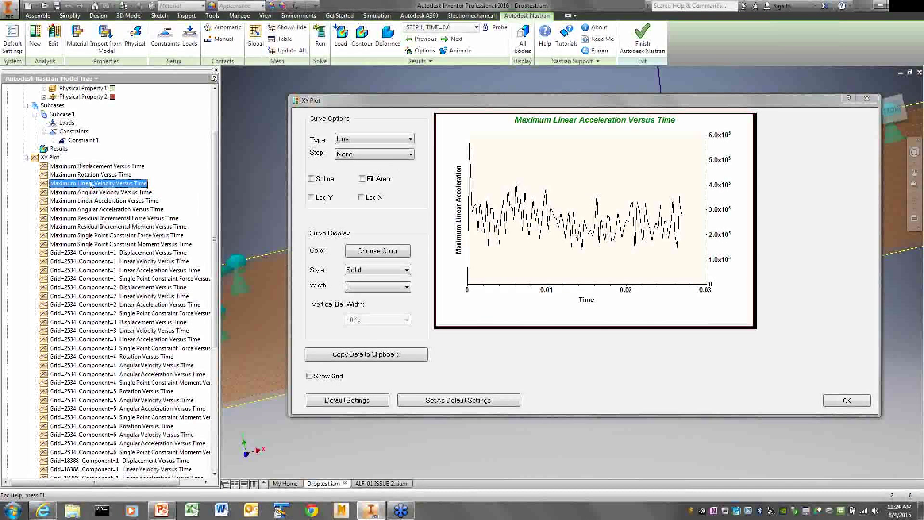
pyautogui.click(859, 400)
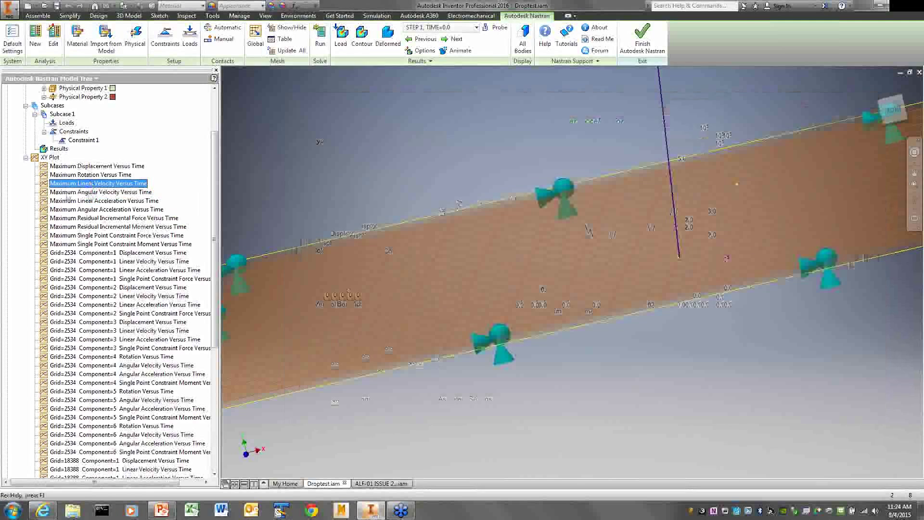
# Step: Examine the Maximum Linear Velocity Versus Time plot and compare it with the Maximum Displacement Versus Time plot
pyautogui.doubleClick(88, 186)
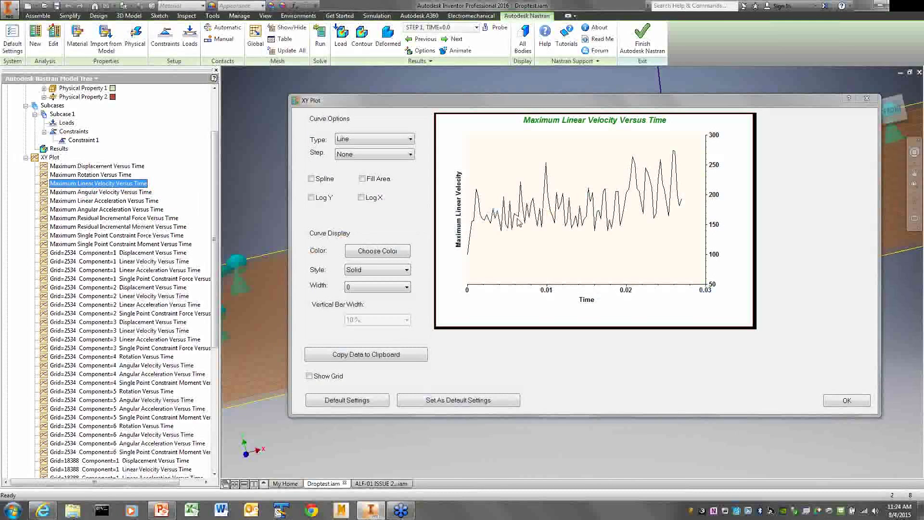
pyautogui.click(846, 400)
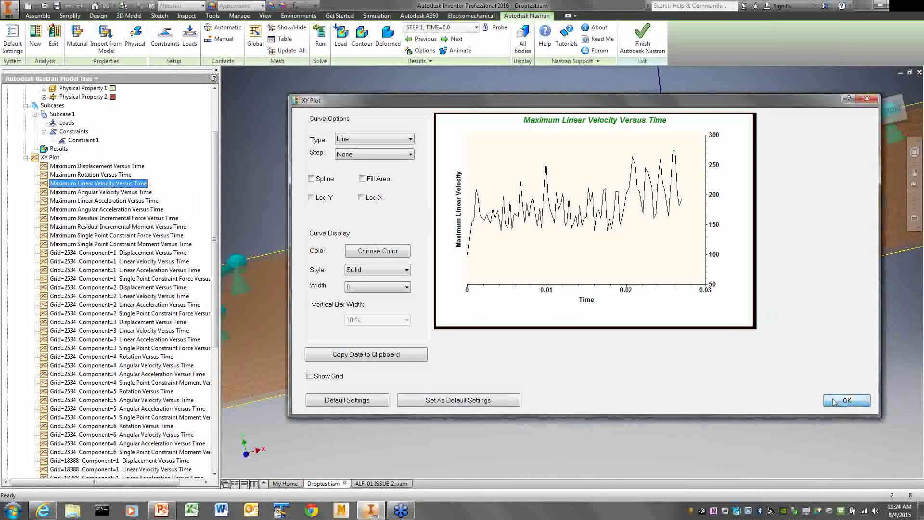
pyautogui.click(97, 166)
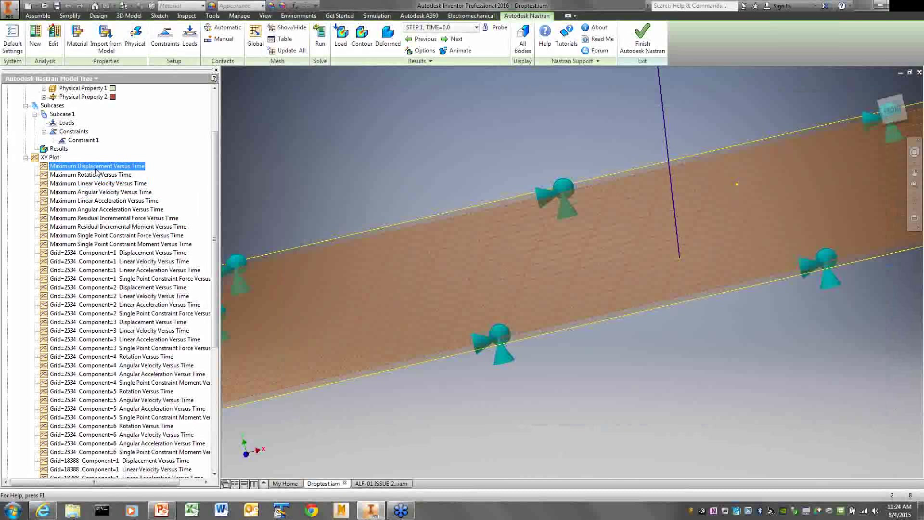
pyautogui.doubleClick(97, 170)
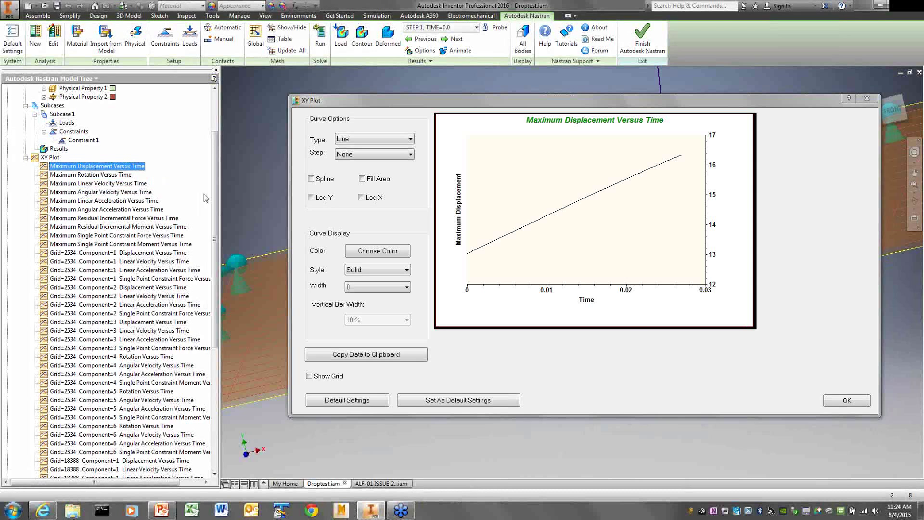
pyautogui.click(847, 401)
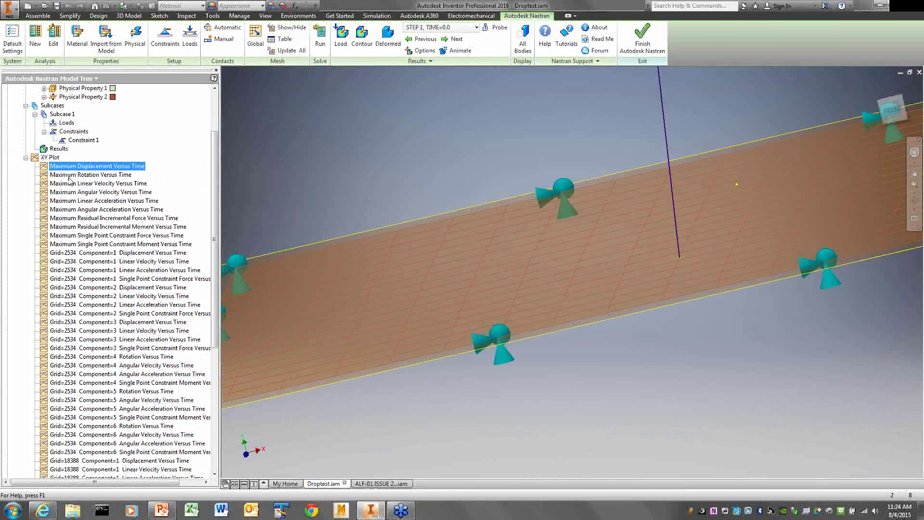
# Step: Set up a new XY plot named "impact point" for node ID 2534 and show its total displacement over time
pyautogui.click(51, 158)
pyautogui.rightClick(52, 160)
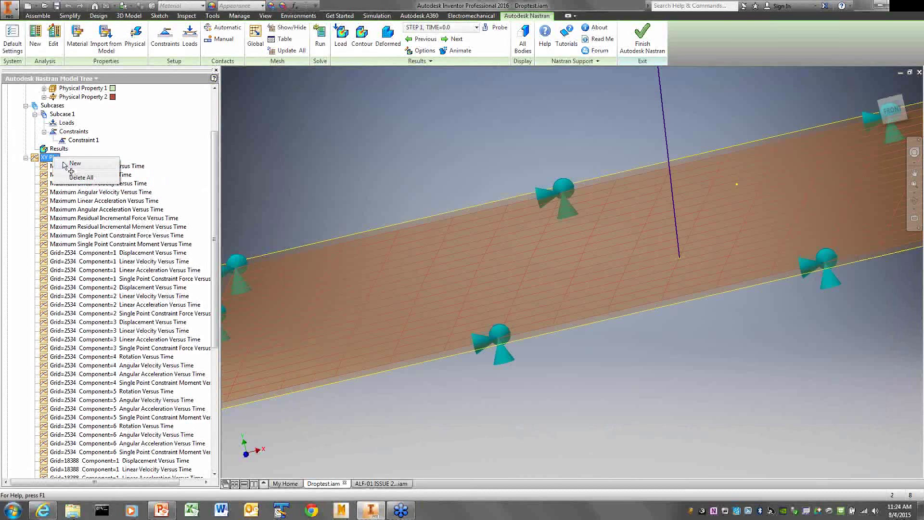
pyautogui.click(64, 165)
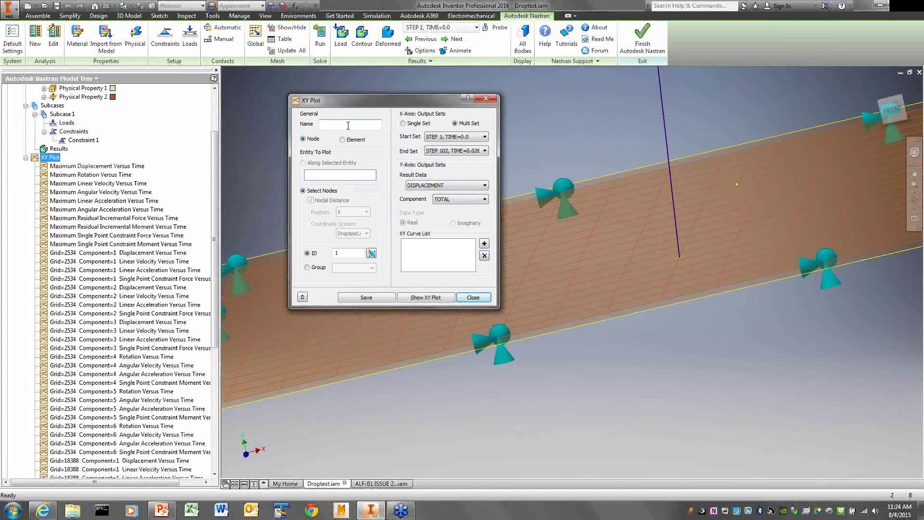
pyautogui.write('impact poi')
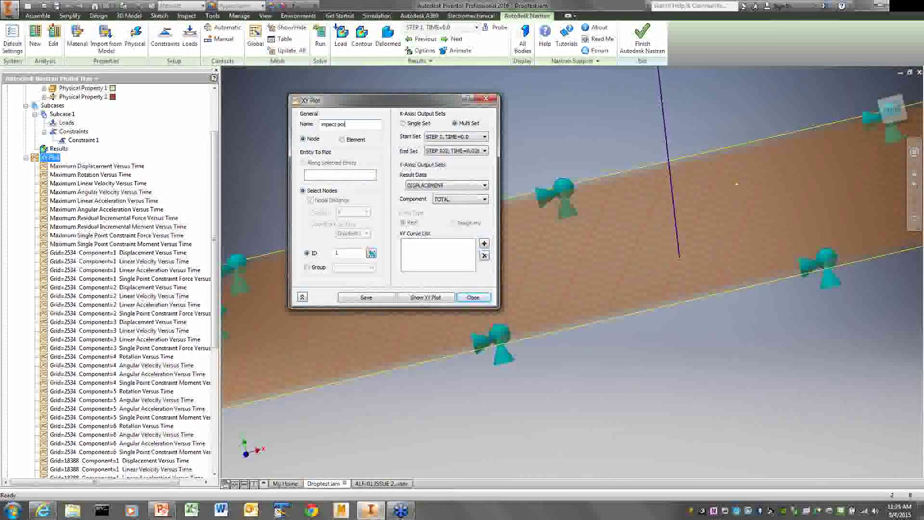
pyautogui.write('nt')
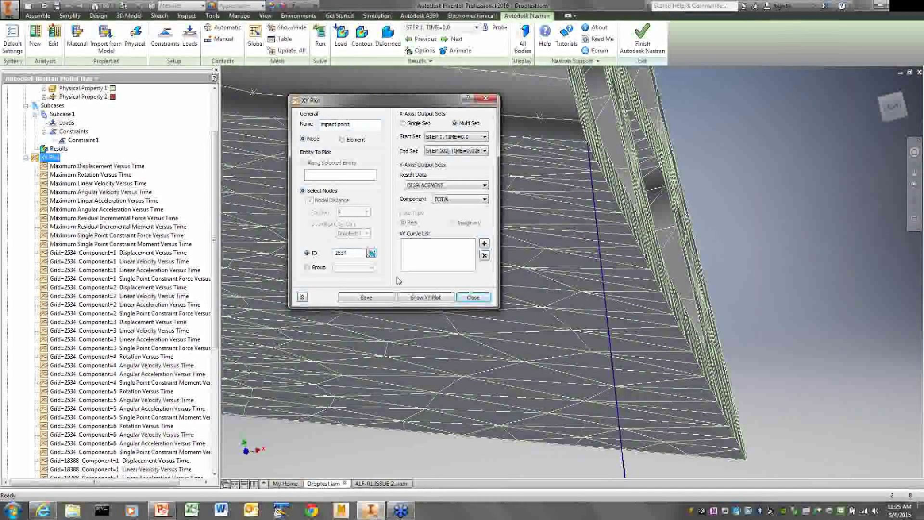
pyautogui.click(421, 297)
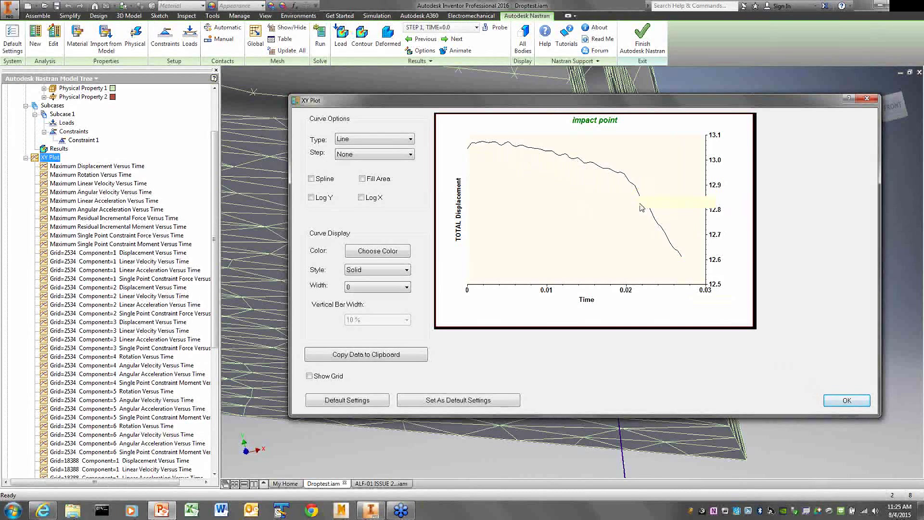
pyautogui.click(848, 401)
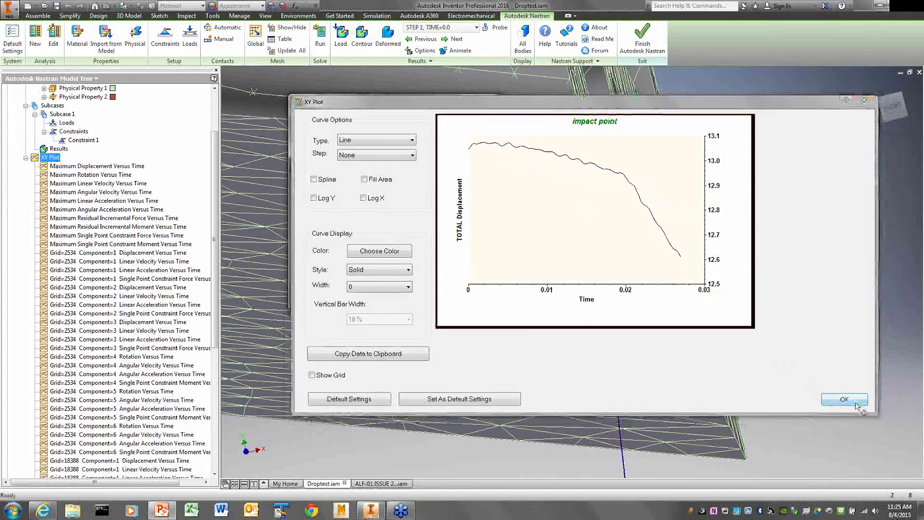
# Step: Switch the impact point plot's result data to LINEAR VELOCITY, show the curve, and close the plot setup
pyautogui.click(457, 186)
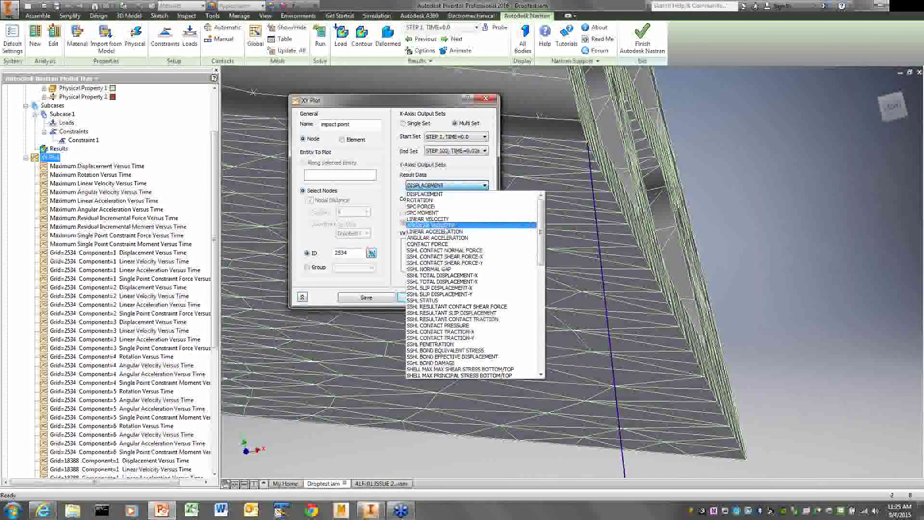
pyautogui.click(441, 220)
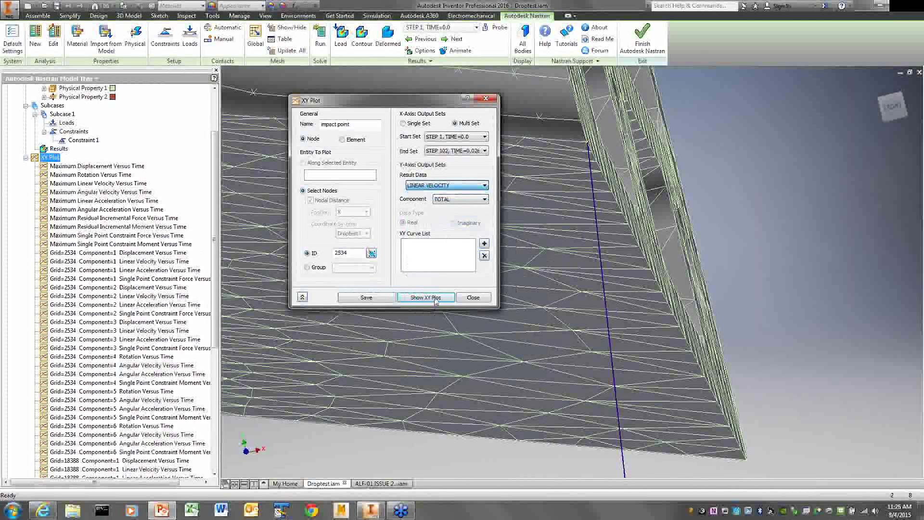
pyautogui.click(435, 298)
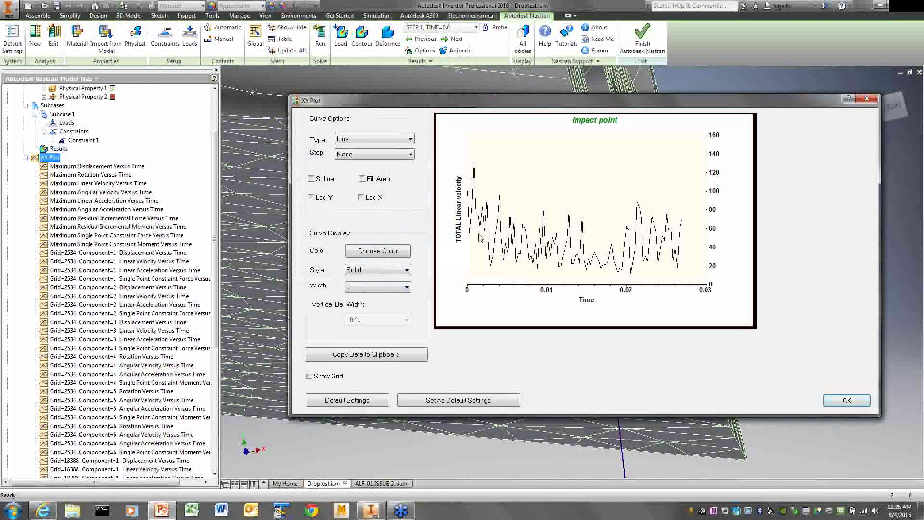
pyautogui.click(853, 403)
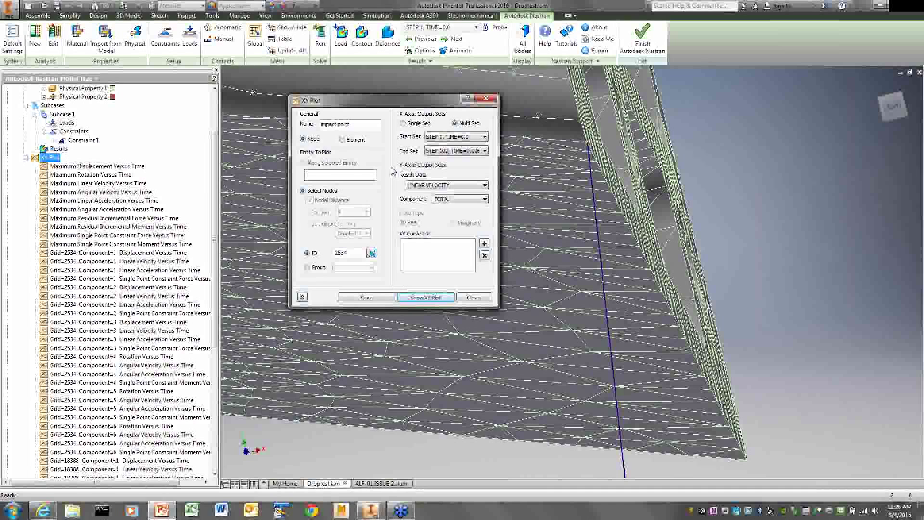
pyautogui.click(478, 301)
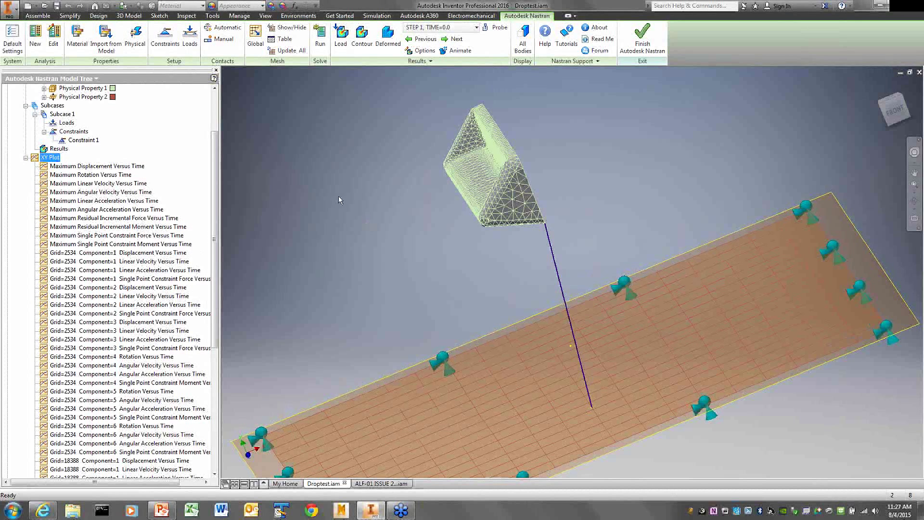
# Step: View the whole drop-test model isometrically and review the Maximum Linear Velocity Versus Time plot again
pyautogui.scroll(-2, 365, 210)
pyautogui.scroll(-1, 366, 211)
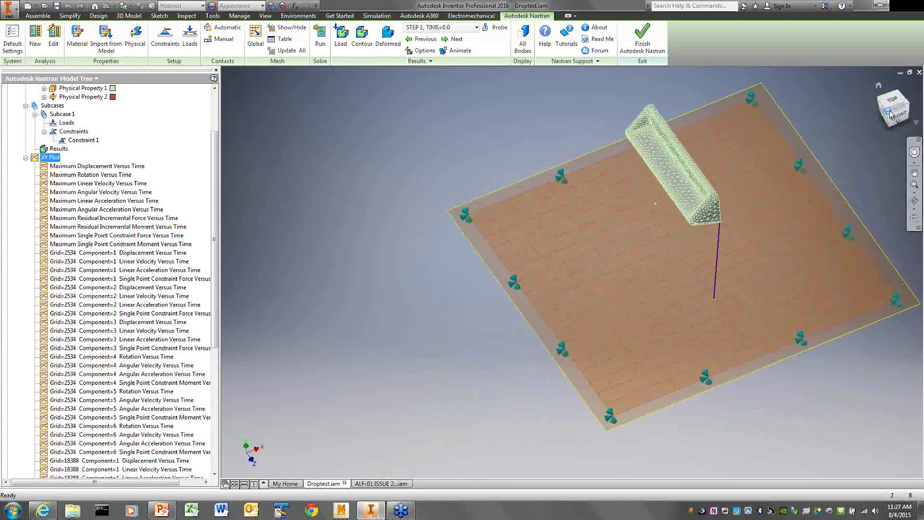
pyautogui.click(891, 115)
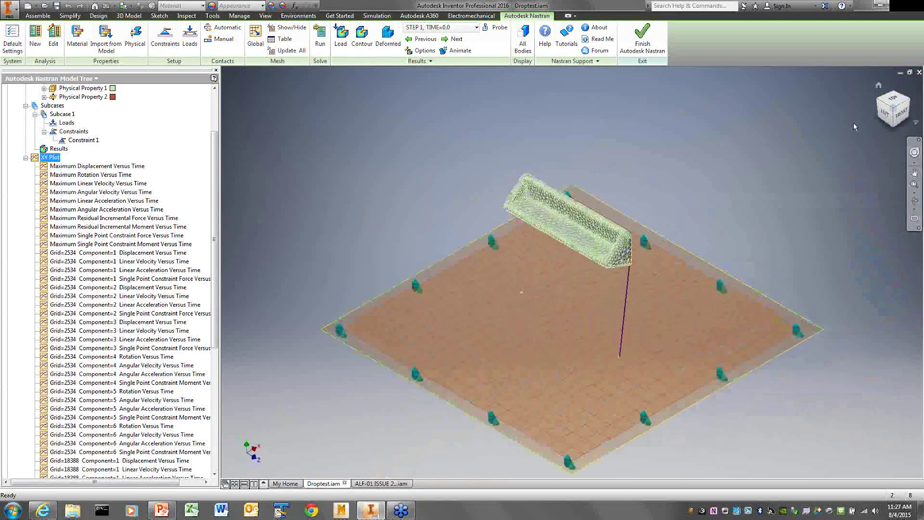
pyautogui.scroll(4, 854, 124)
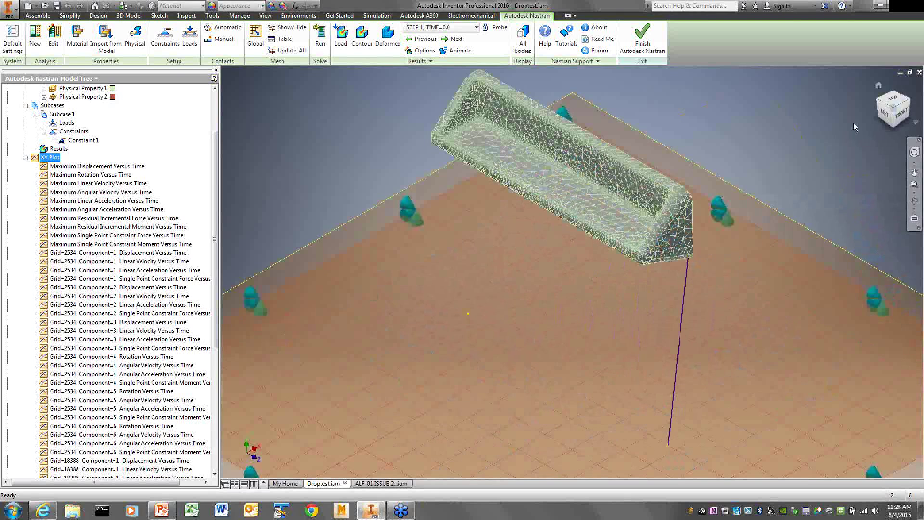
pyautogui.doubleClick(83, 183)
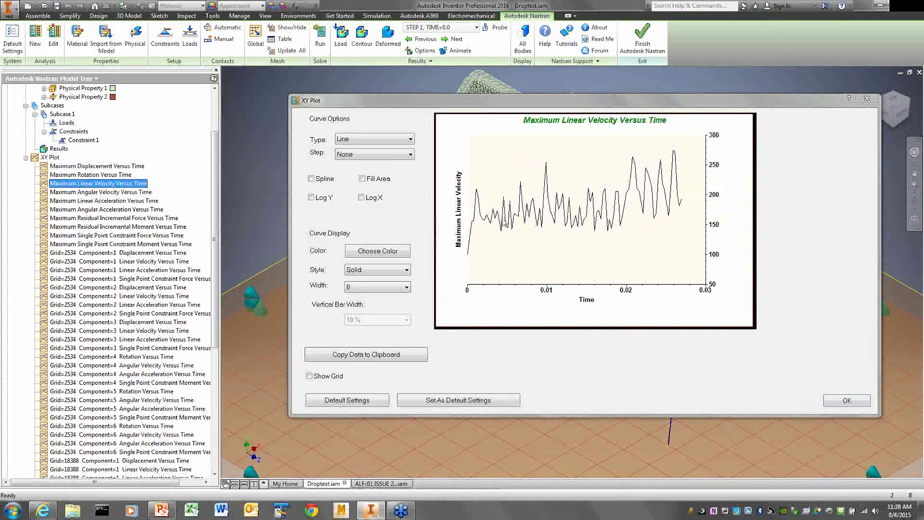
pyautogui.click(847, 401)
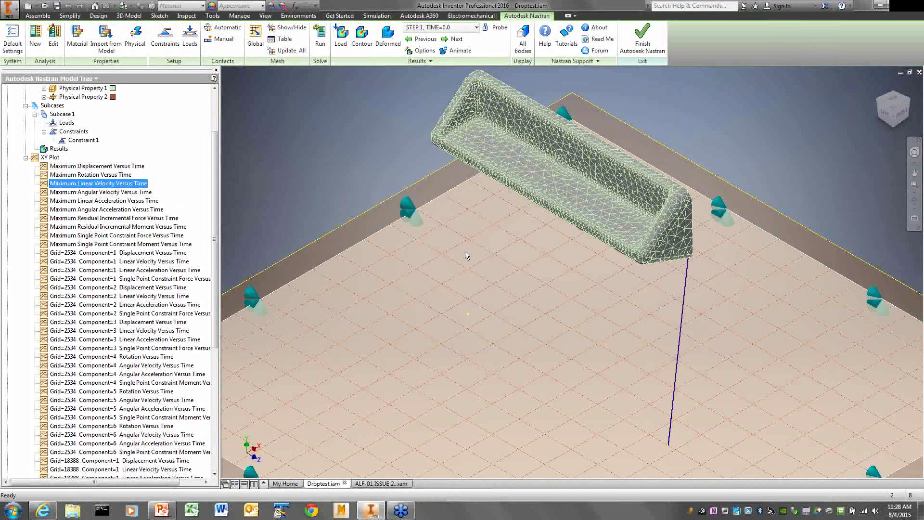
# Step: Review the Displacement Versus Time plot for component 1 of grid 2534 and close it
pyautogui.scroll(3, 465, 256)
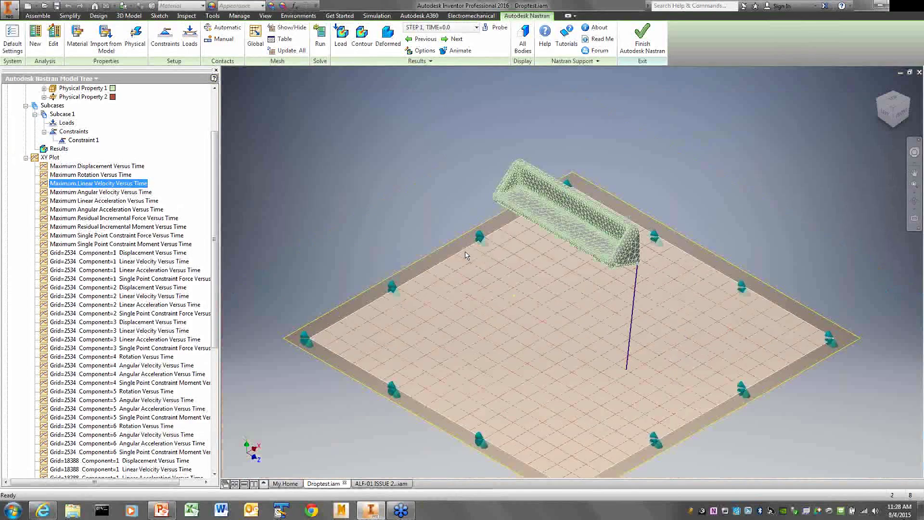
pyautogui.scroll(-3, 466, 255)
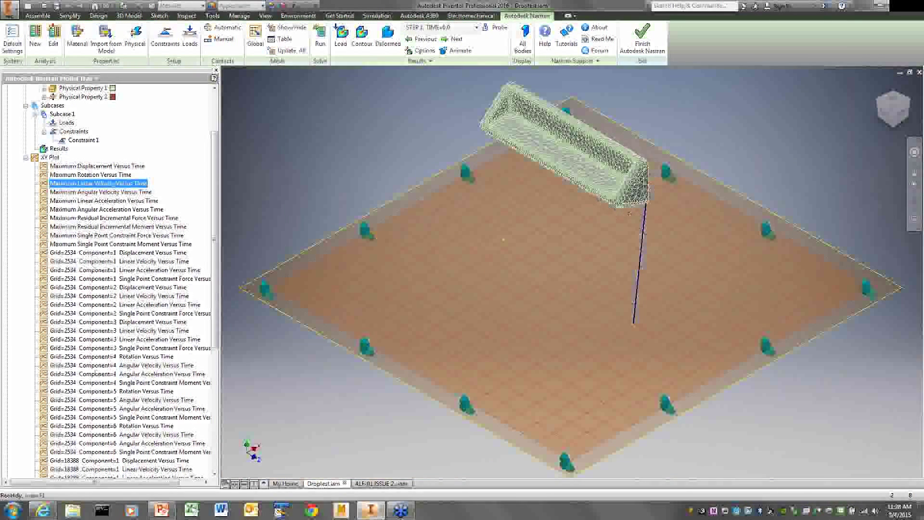
pyautogui.click(93, 255)
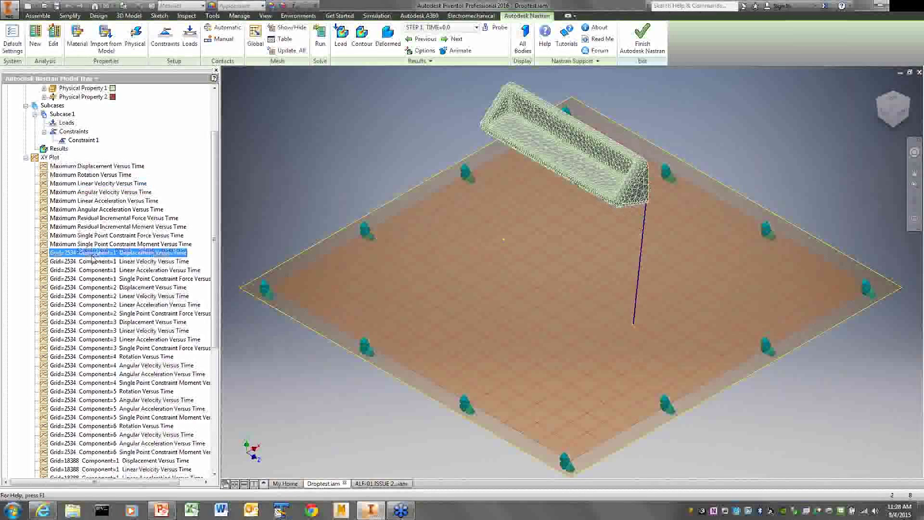
pyautogui.doubleClick(93, 259)
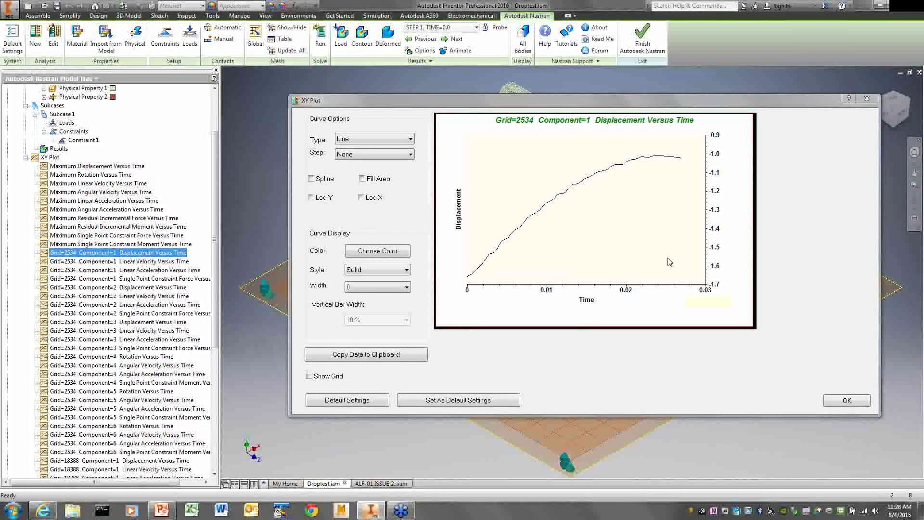
pyautogui.click(847, 401)
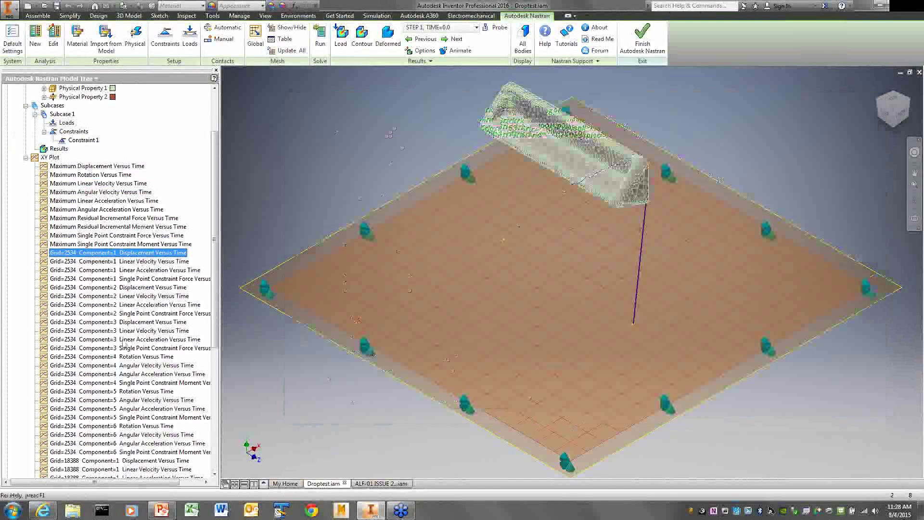
# Step: Review the Displacement Versus Time plots for components 2 and 3 of grid 2534, closing each one
pyautogui.click(107, 288)
pyautogui.doubleClick(107, 288)
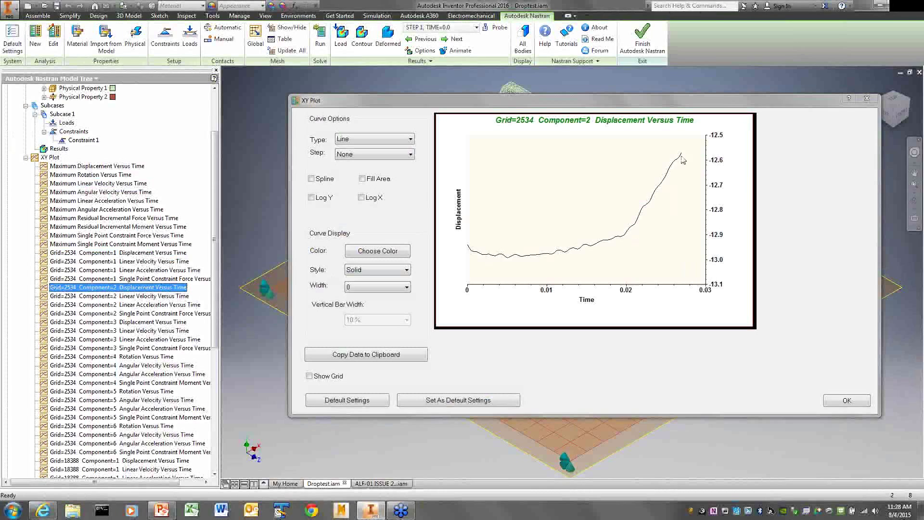
pyautogui.click(846, 401)
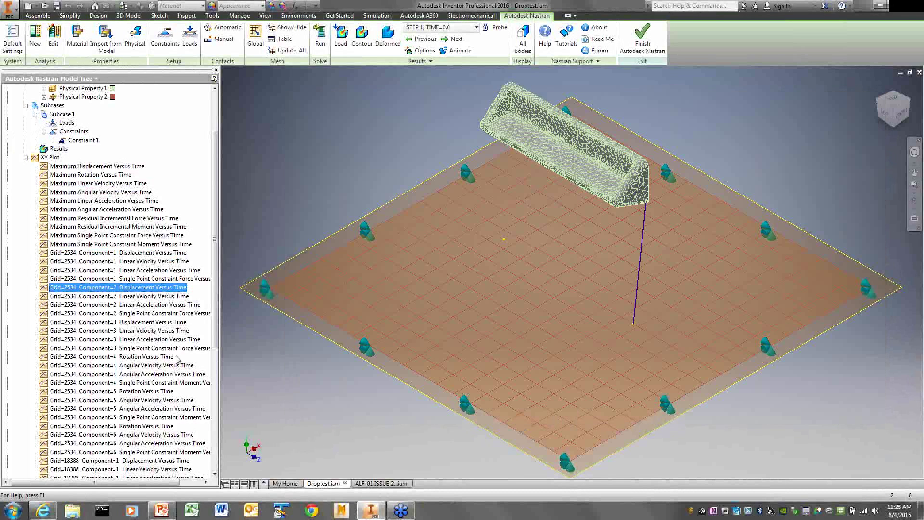
pyautogui.click(124, 323)
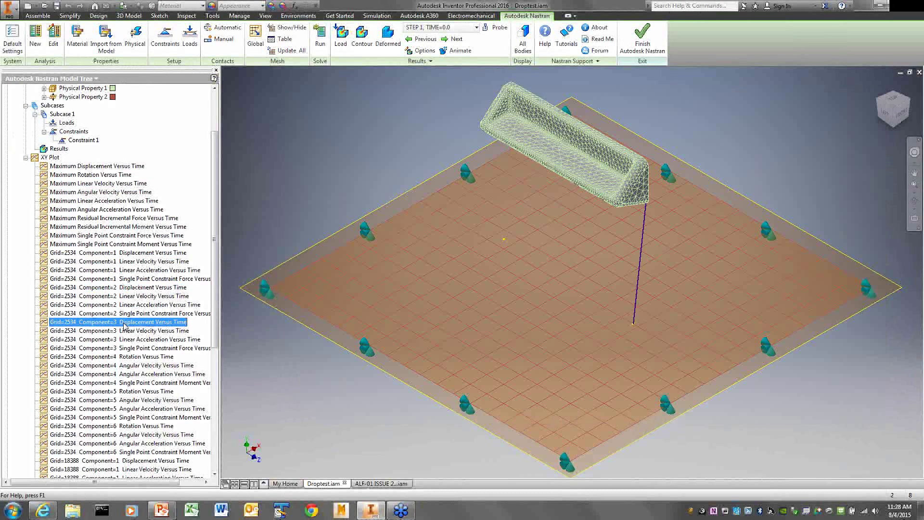
pyautogui.doubleClick(124, 323)
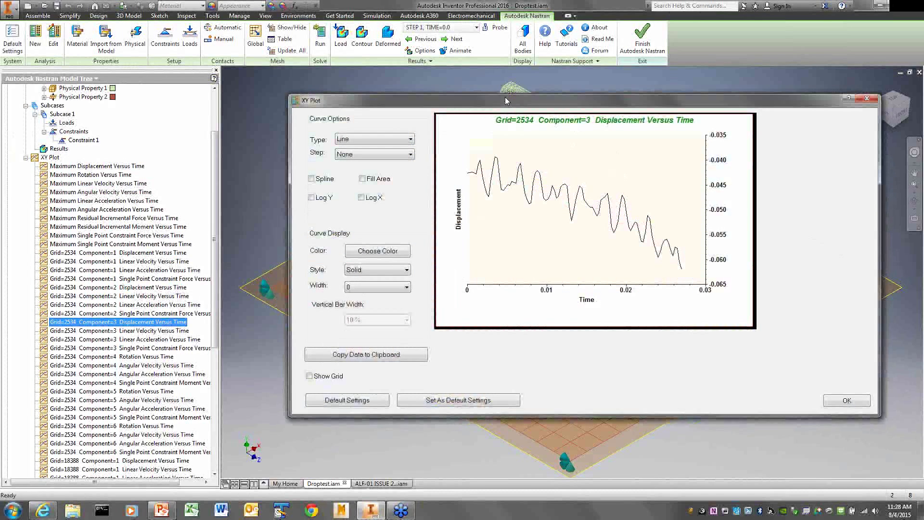
pyautogui.moveTo(510, 103); pyautogui.dragTo(542, 107)
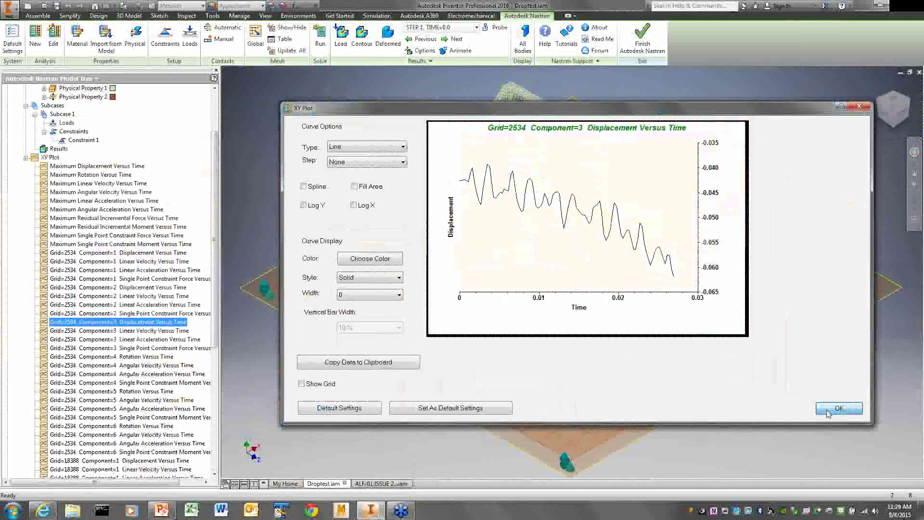
pyautogui.click(828, 413)
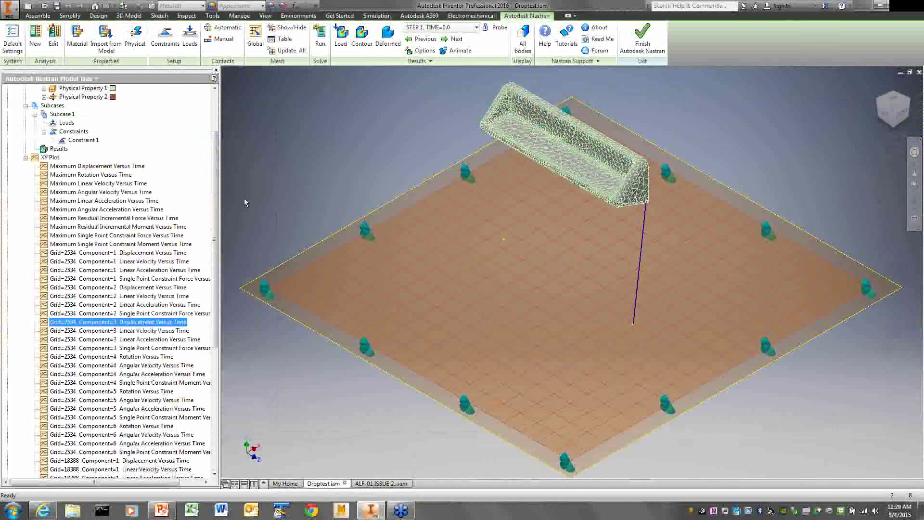
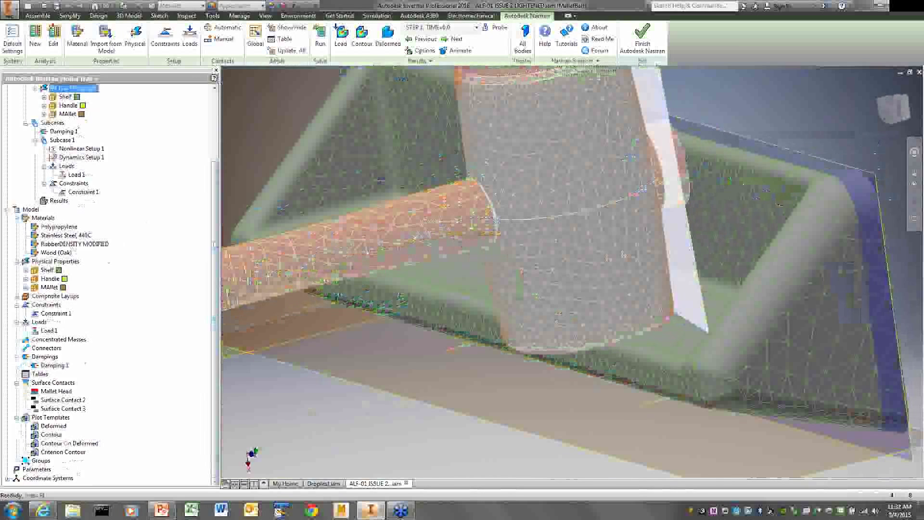
# Step: Open the Surface Contact 2 definition for editing in the mallet and shelf assembly, keeping the model in view
pyautogui.moveTo(214, 192); pyautogui.dragTo(215, 121)
pyautogui.click(73, 159)
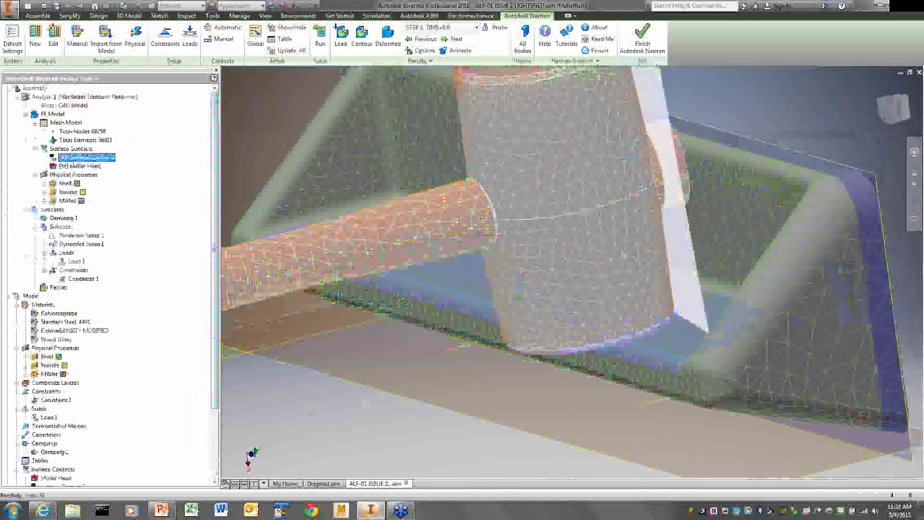
pyautogui.rightClick(73, 161)
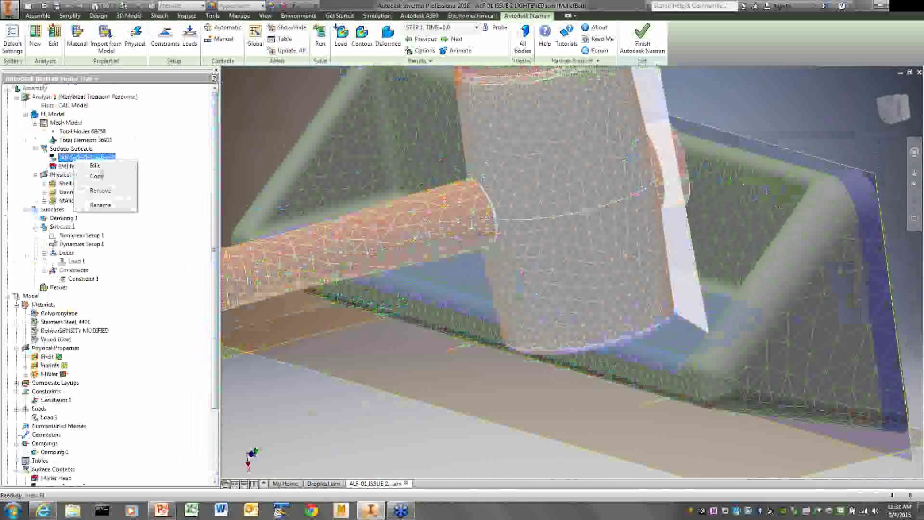
pyautogui.click(96, 166)
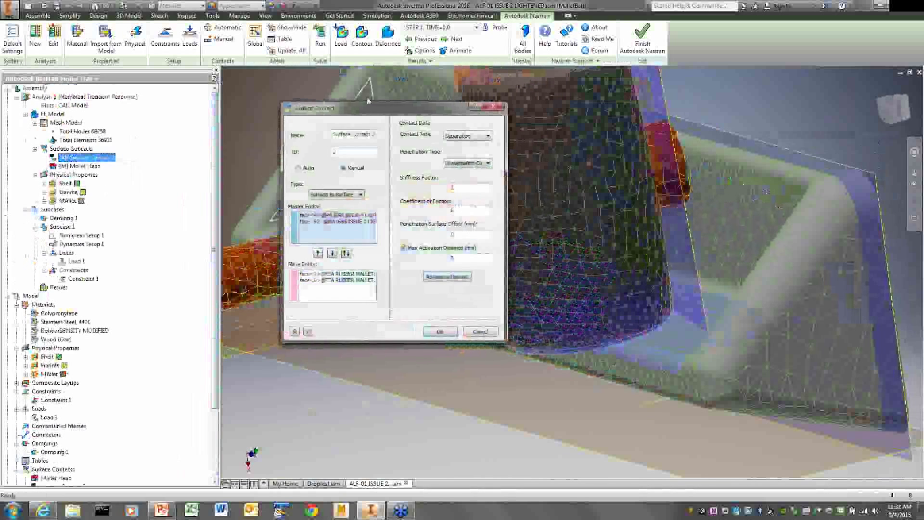
pyautogui.moveTo(366, 108); pyautogui.dragTo(187, 55)
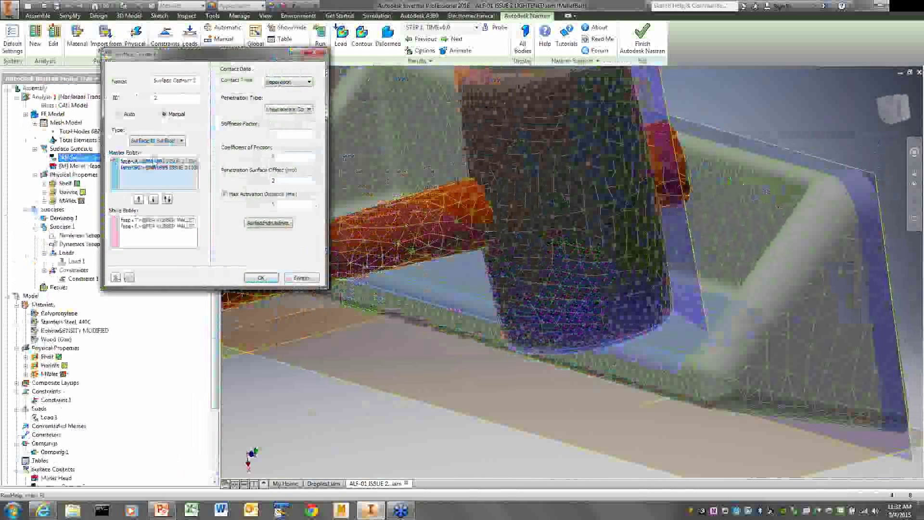
# Step: Highlight the master and slave faces of Surface Contact 2, check its max activation distance, and close it without saving
pyautogui.click(153, 162)
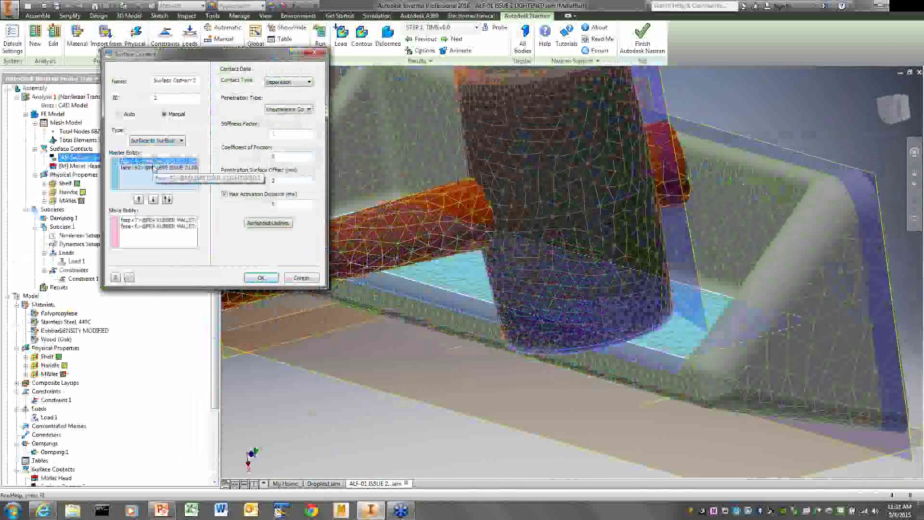
pyautogui.keyDown('shift'); pyautogui.click(153, 168); pyautogui.keyUp('shift')
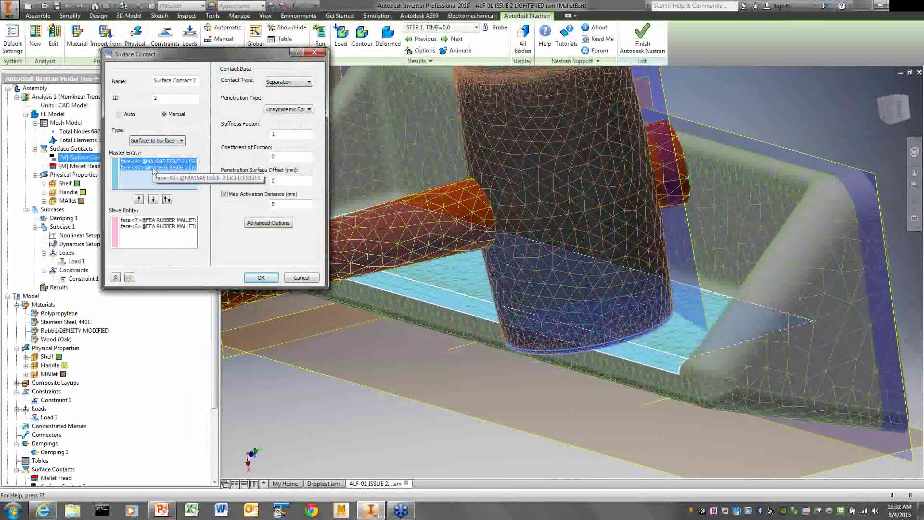
pyautogui.click(156, 221)
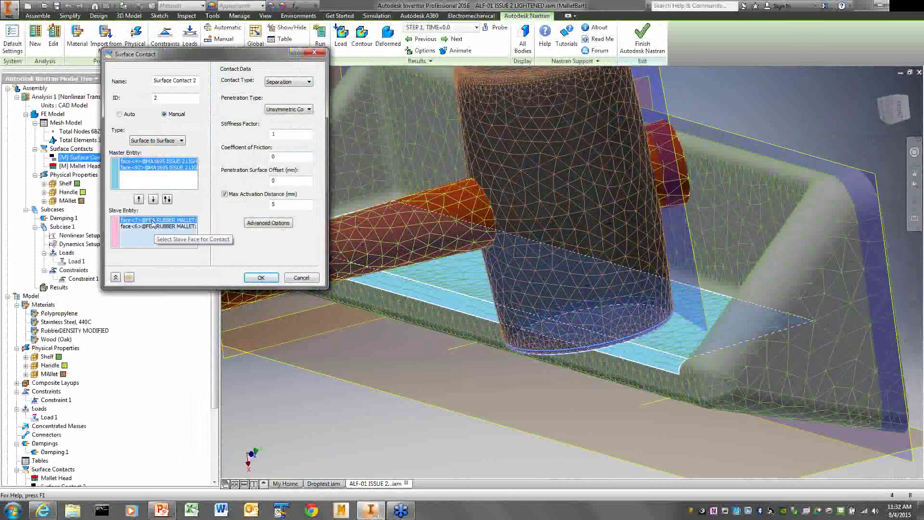
pyautogui.keyDown('shift'); pyautogui.click(157, 226); pyautogui.keyUp('shift')
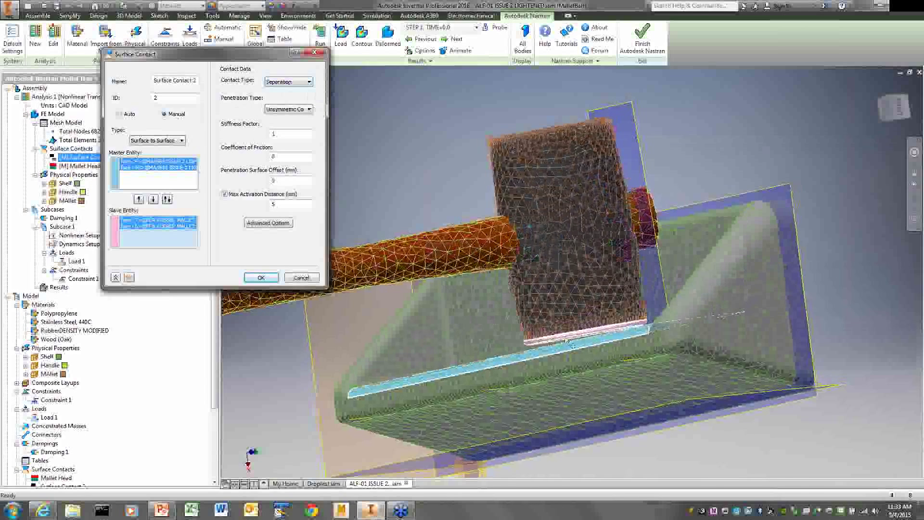
pyautogui.click(244, 196)
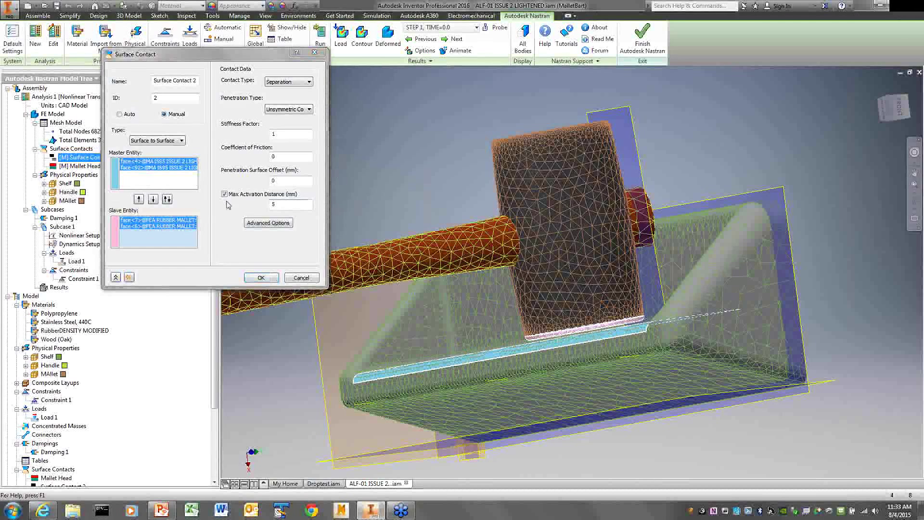
pyautogui.click(306, 279)
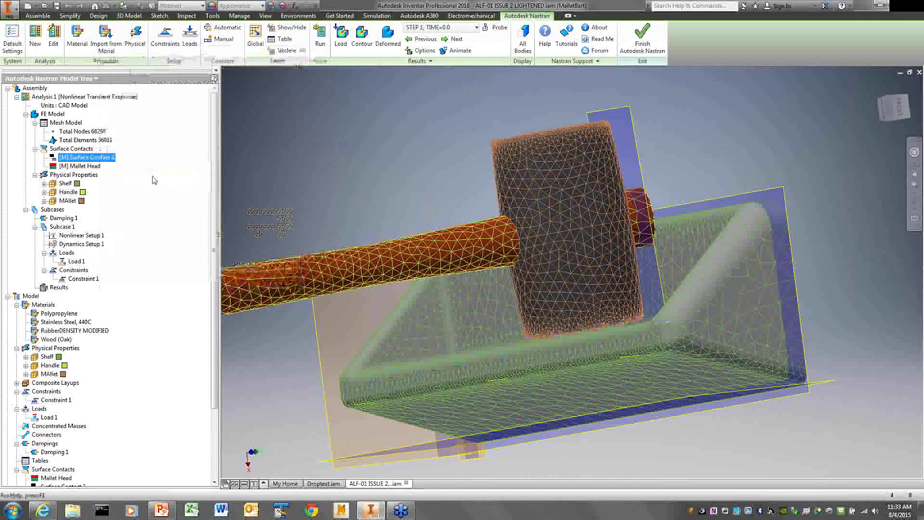
# Step: Highlight the Mallet Head contact, open the Load 1 initial velocity condition, and inspect the handle and mallet bodies it applies to
pyautogui.click(83, 166)
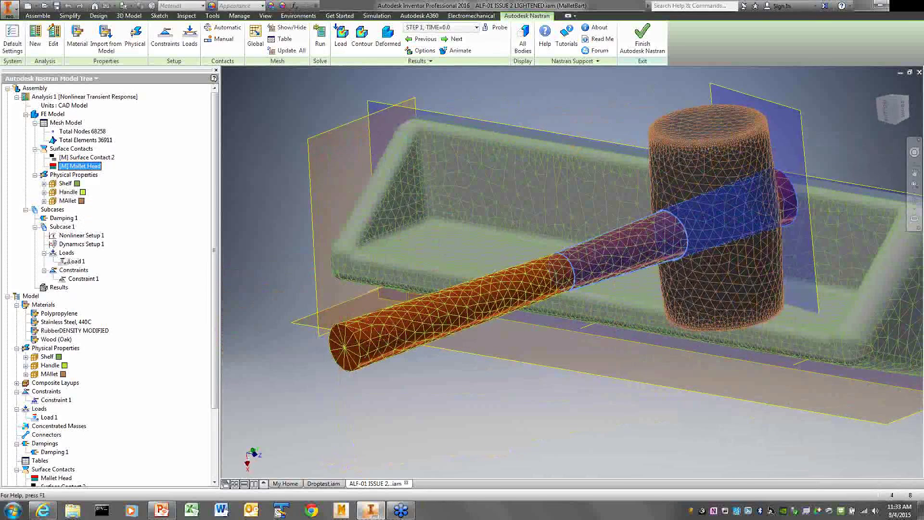
pyautogui.click(71, 261)
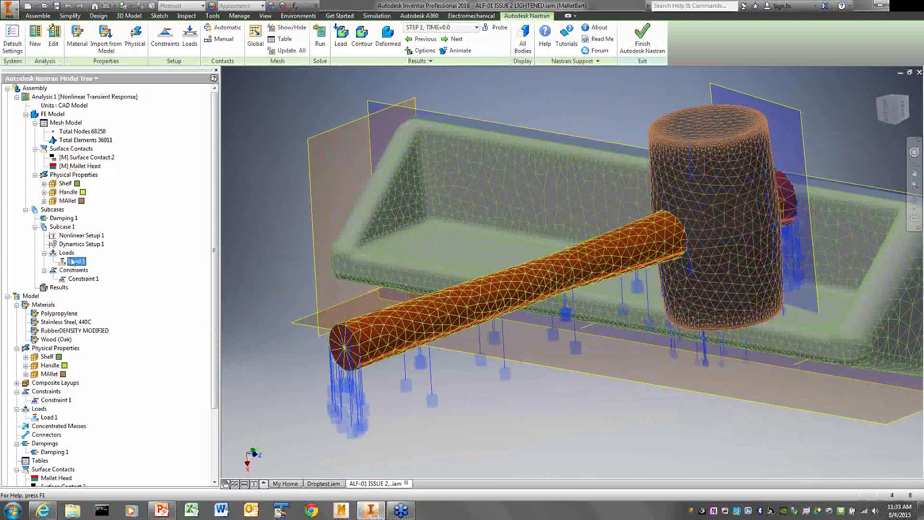
pyautogui.rightClick(71, 261)
pyautogui.click(114, 269)
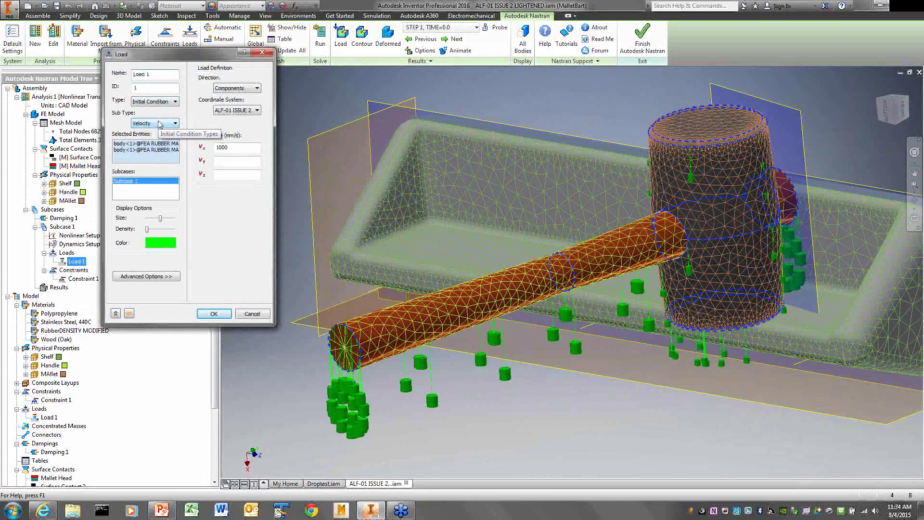
pyautogui.click(126, 143)
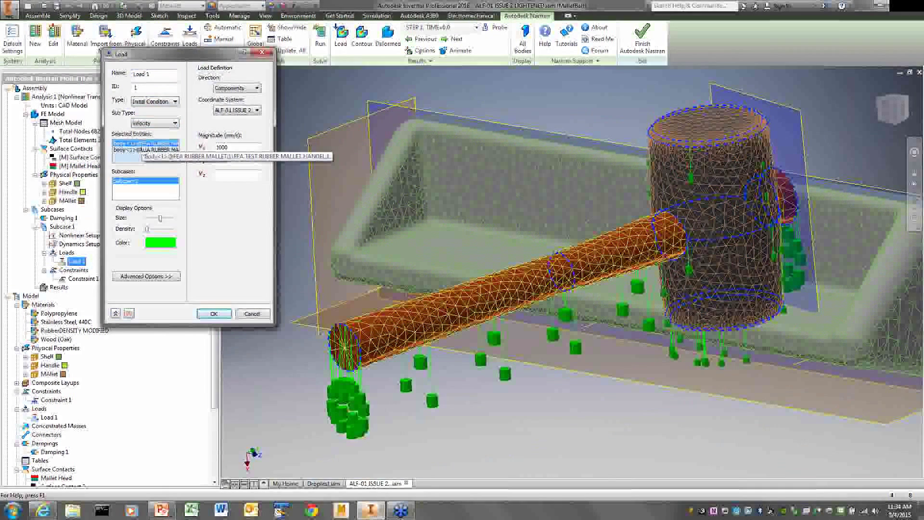
pyautogui.click(143, 151)
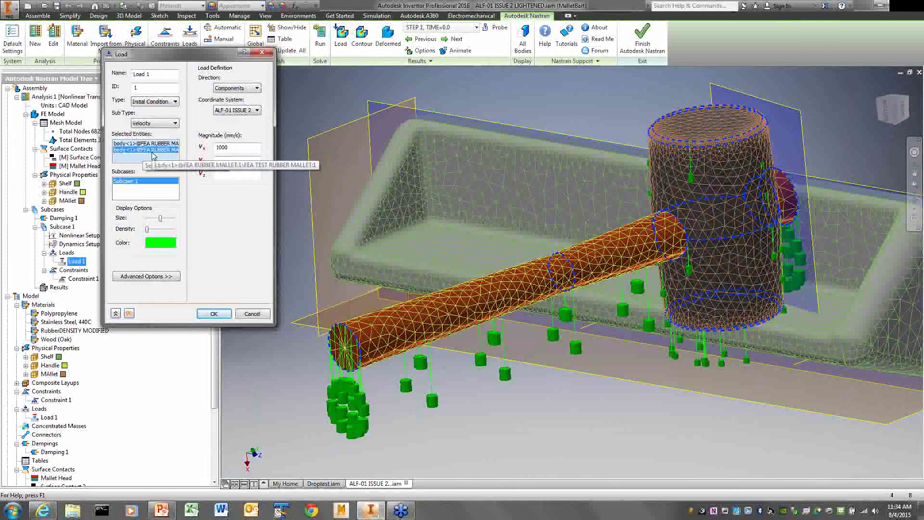
# Step: Switch Load 1's entity selection to faces and add the upper cylindrical face of the mallet head
pyautogui.rightClick(139, 161)
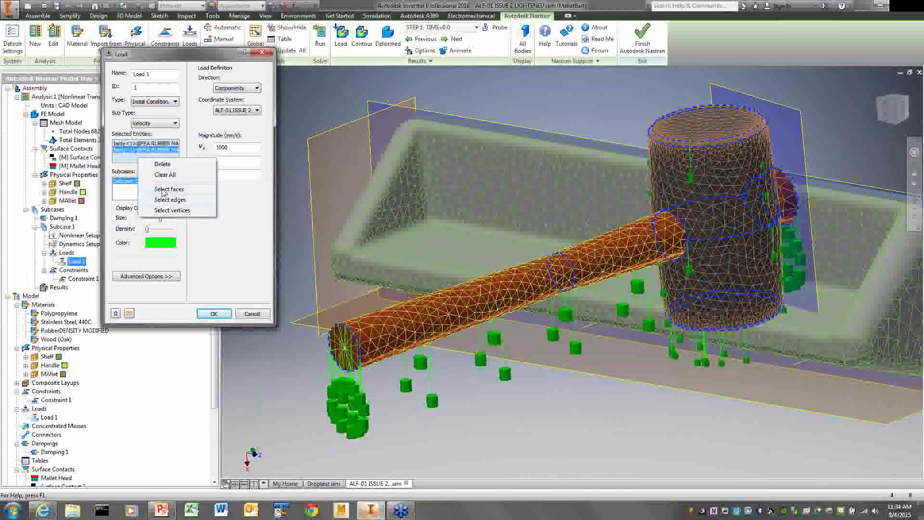
pyautogui.click(169, 189)
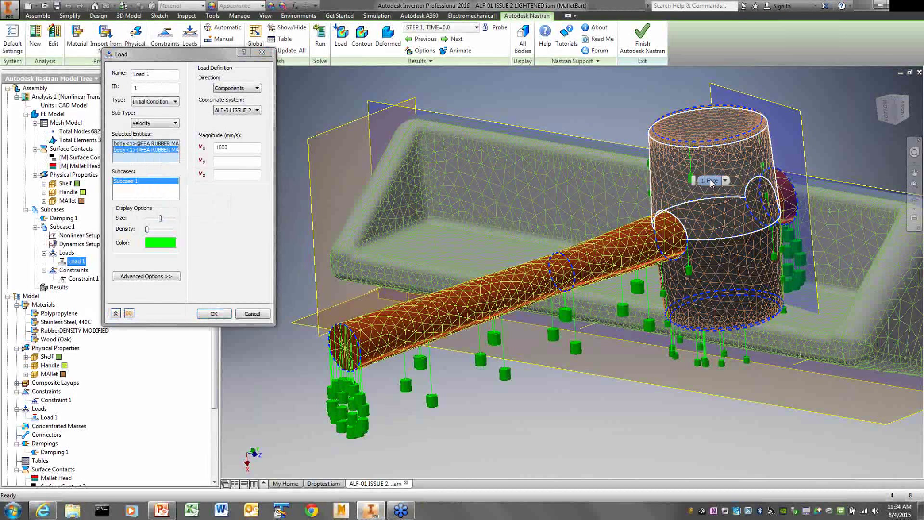
pyautogui.click(711, 182)
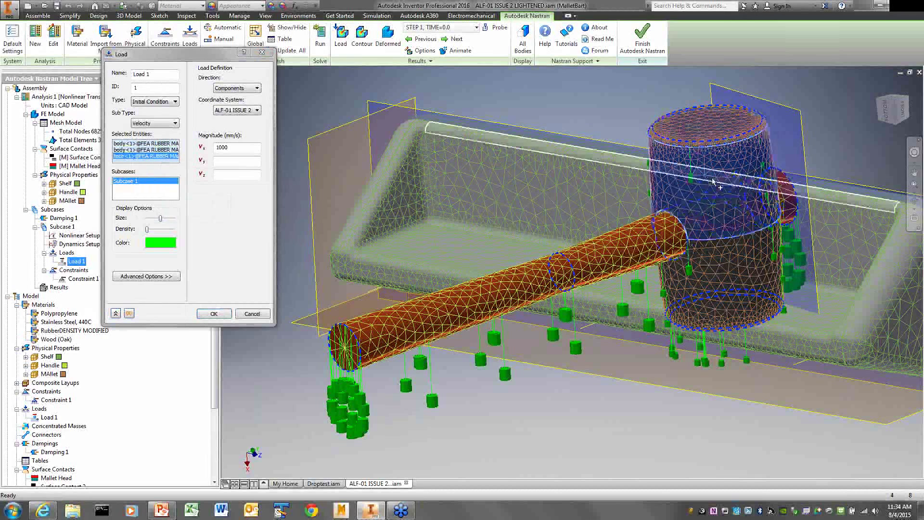
# Step: Try to choose the mallet head solid among the overlapping entities with Select Other for Load 1
pyautogui.click(148, 151)
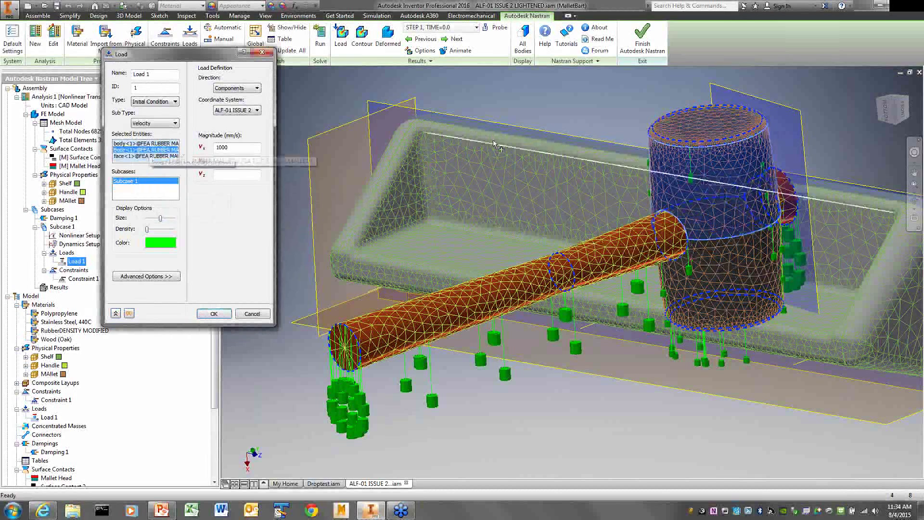
pyautogui.rightClick(722, 186)
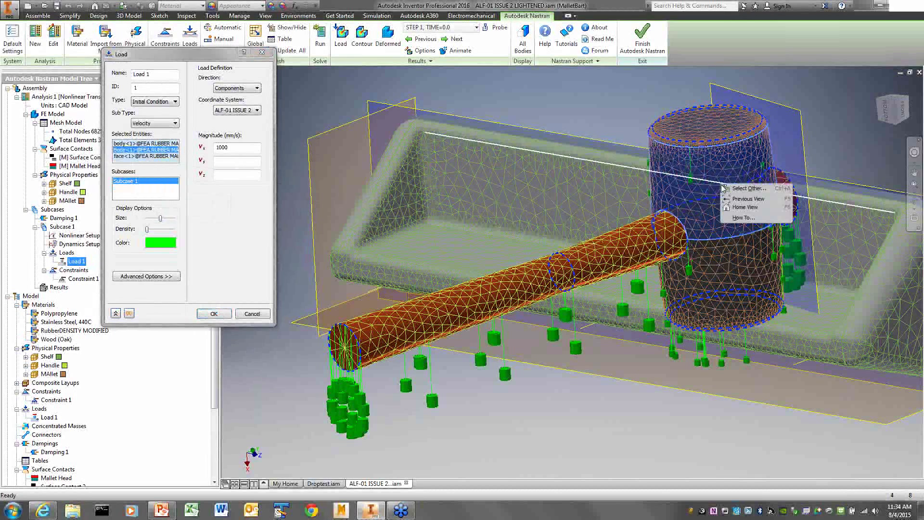
pyautogui.click(727, 188)
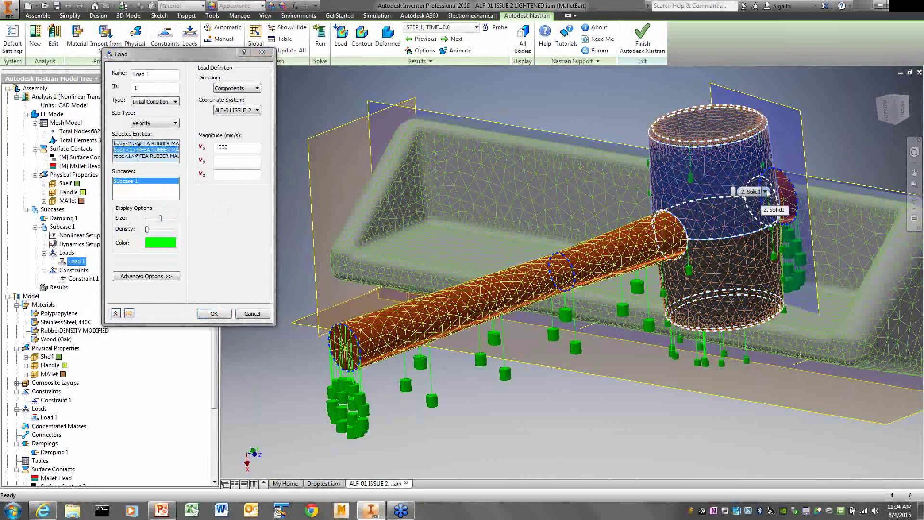
pyautogui.click(765, 192)
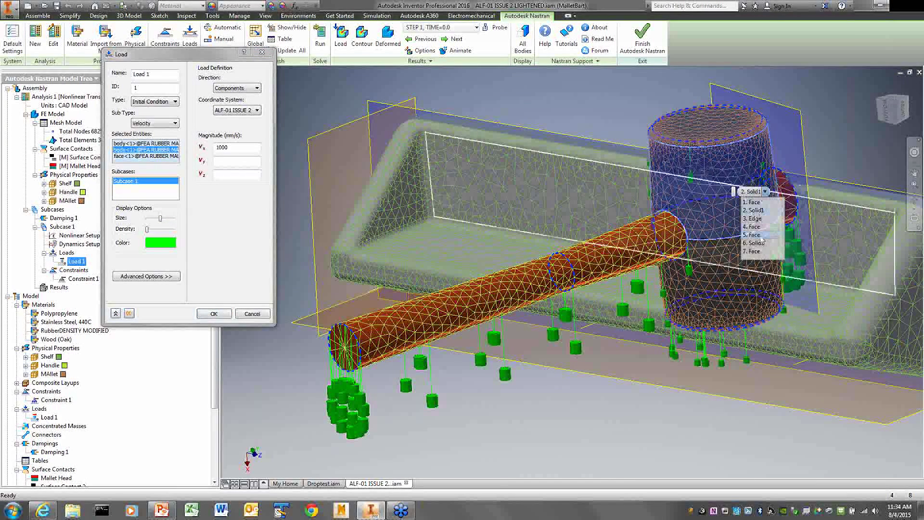
pyautogui.click(755, 212)
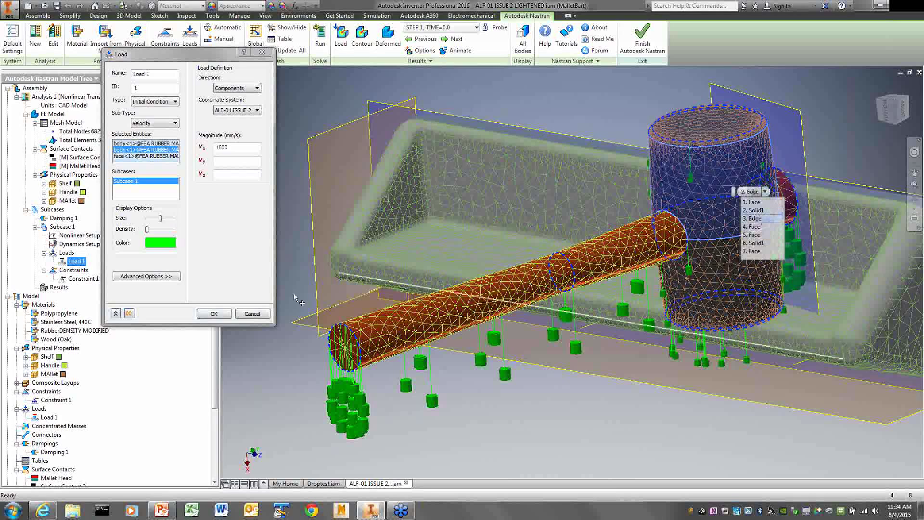
# Step: Delete the mallet head face from Load 1's selected entities, check the mallet body and Vx magnitude, and close the load without saving
pyautogui.click(125, 157)
pyautogui.rightClick(126, 158)
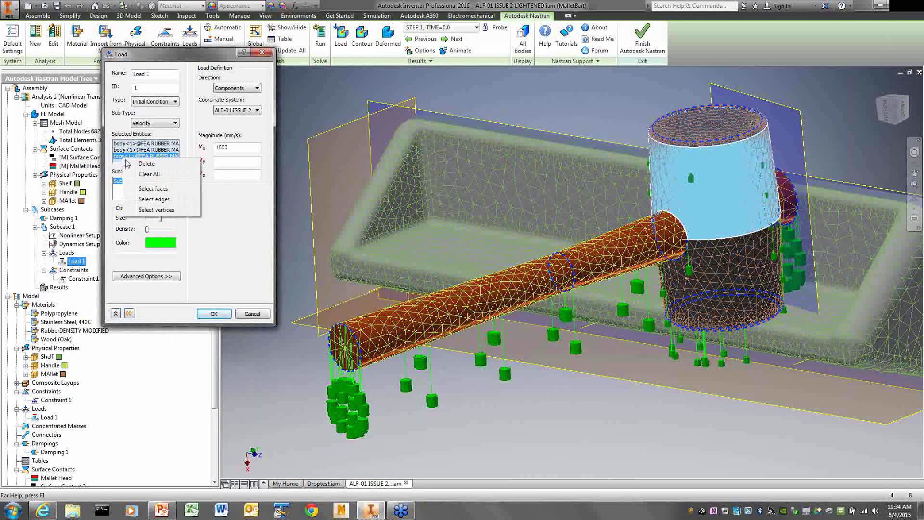
pyautogui.click(145, 164)
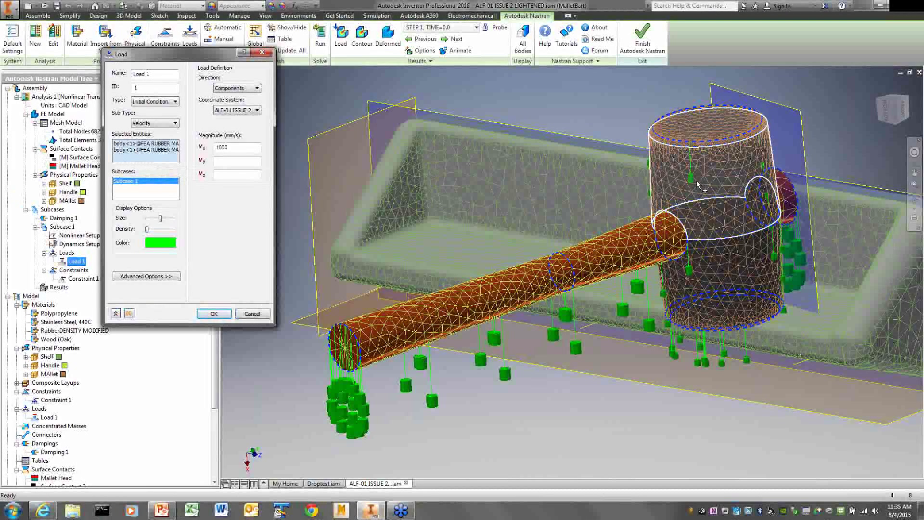
pyautogui.moveTo(698, 184)
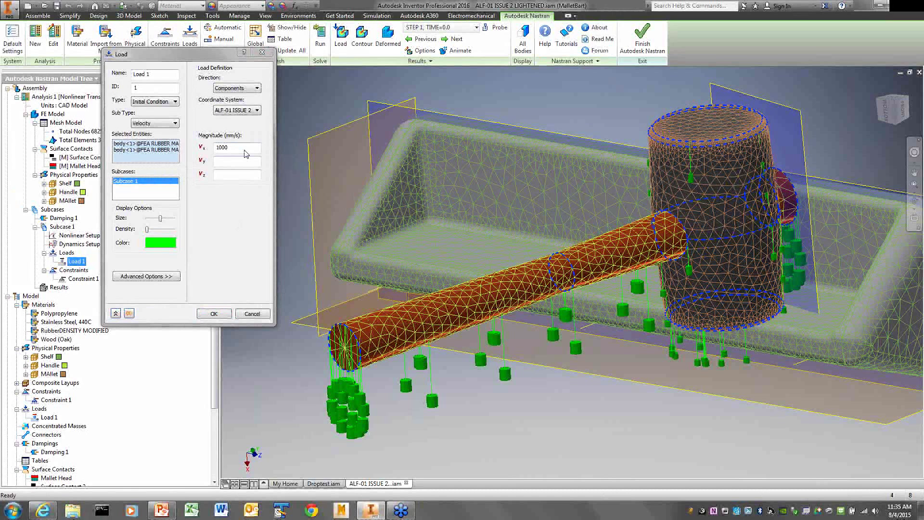
pyautogui.click(252, 313)
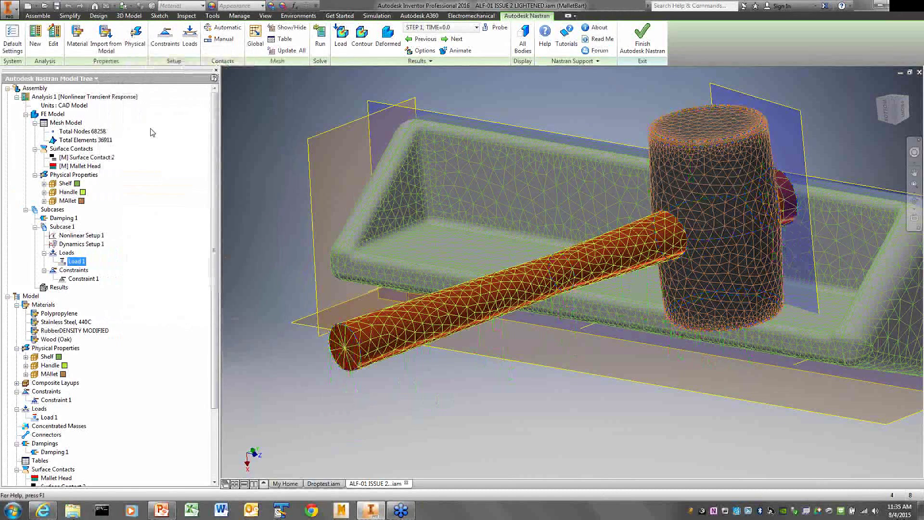
# Step: Open the Analysis 1 settings, check the analysis type and large displacements option, and close them without saving
pyautogui.rightClick(103, 99)
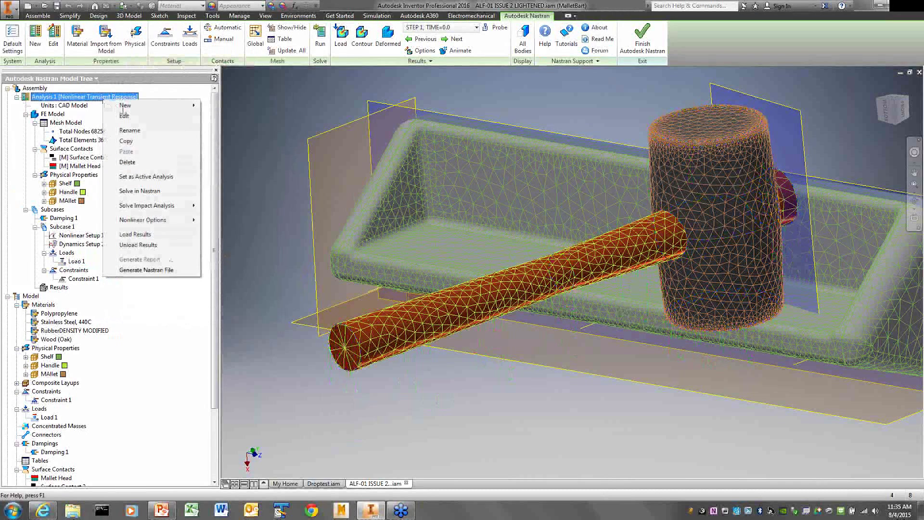
pyautogui.click(133, 115)
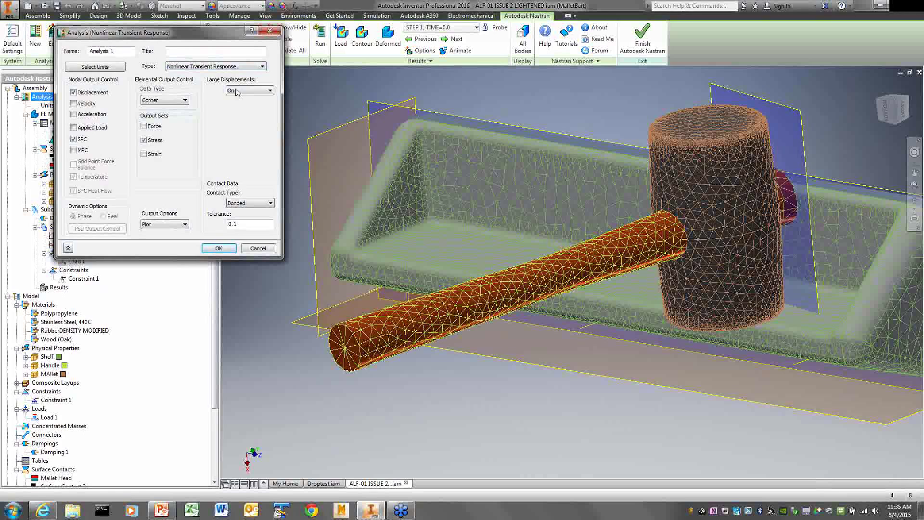
pyautogui.click(259, 250)
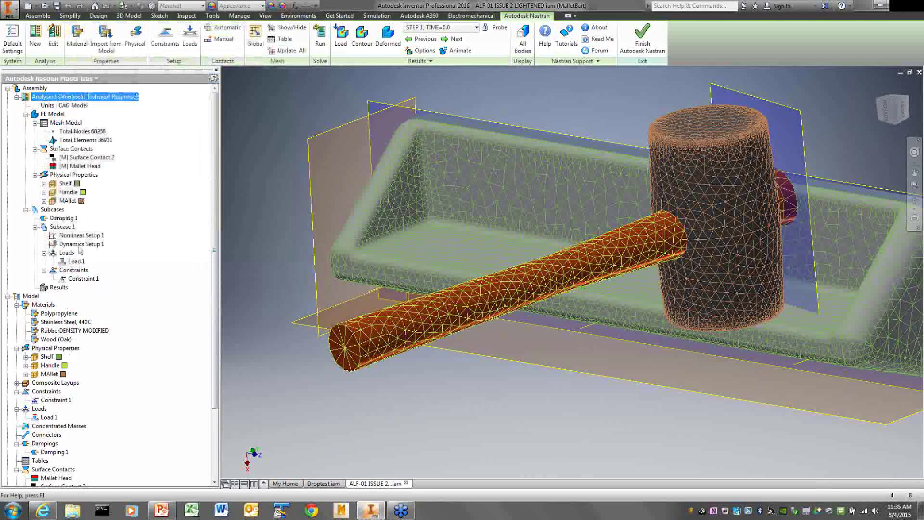
# Step: Open Nonlinear Setup 1, review its convergence criteria and error tolerances beside the model tree, and close it without saving
pyautogui.doubleClick(79, 236)
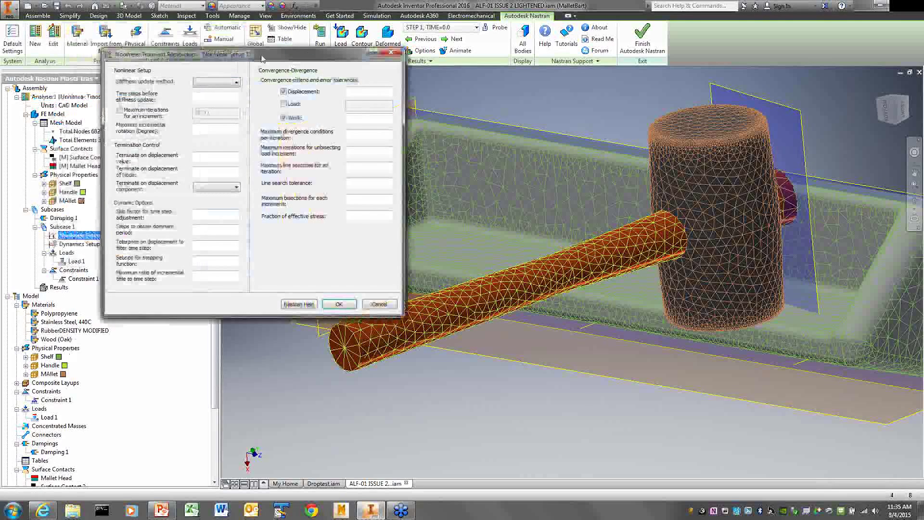
pyautogui.moveTo(265, 58); pyautogui.dragTo(276, 58)
pyautogui.moveTo(335, 32); pyautogui.dragTo(328, 31)
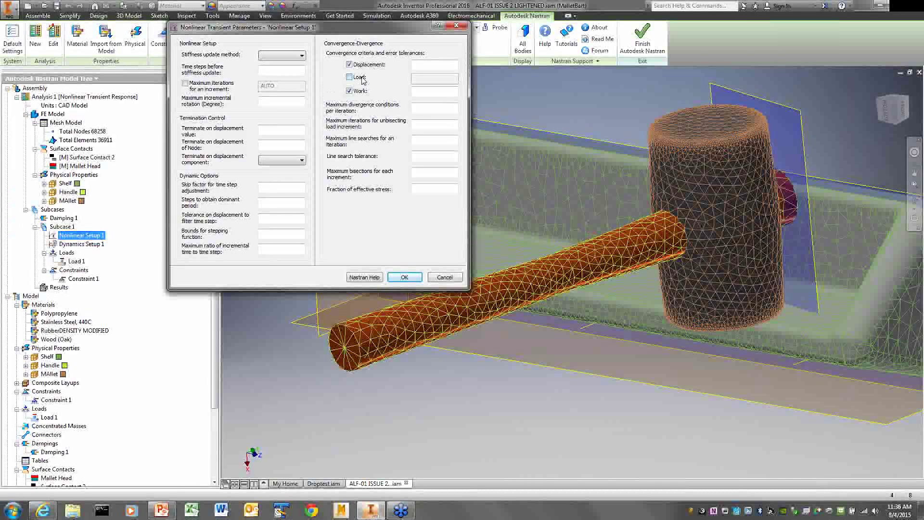
pyautogui.click(444, 277)
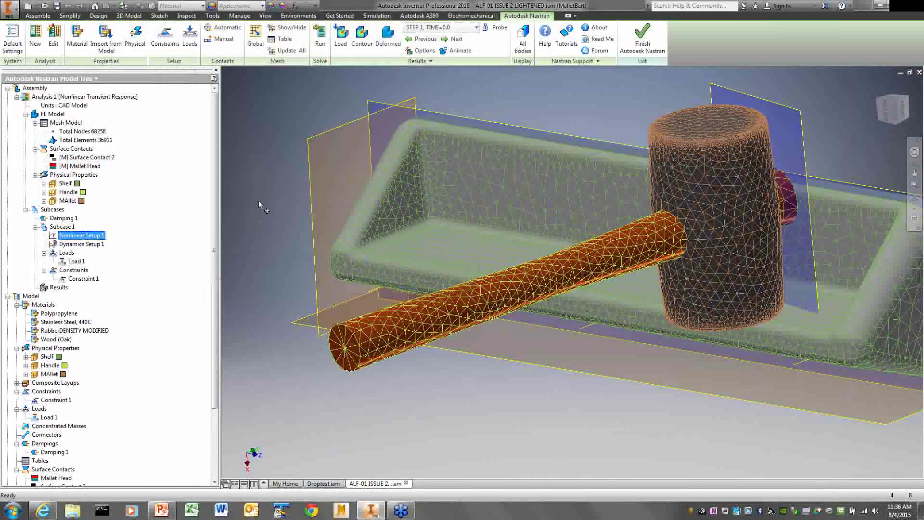
# Step: Open Dynamics Setup 1, review its time step, number of timesteps and output skip factor, and close it without saving
pyautogui.moveTo(80, 235); pyautogui.dragTo(82, 250)
pyautogui.doubleClick(82, 245)
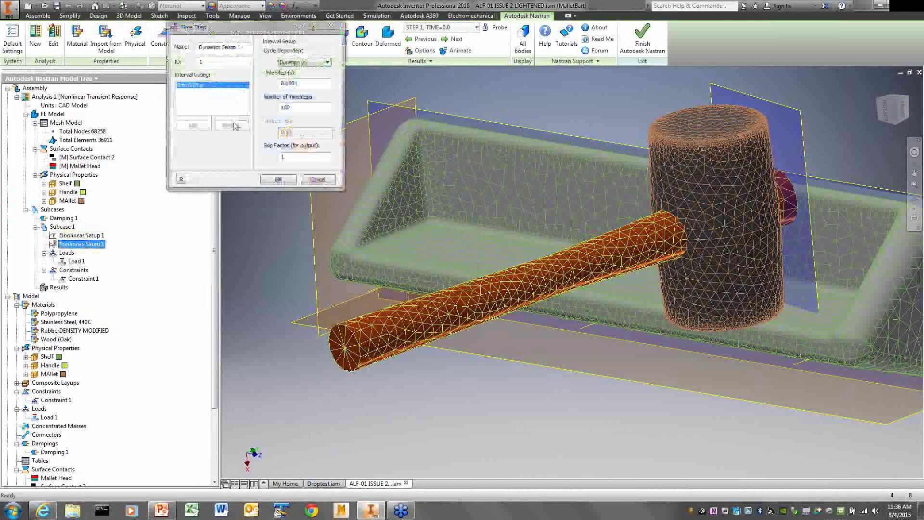
pyautogui.moveTo(261, 32); pyautogui.dragTo(320, 31)
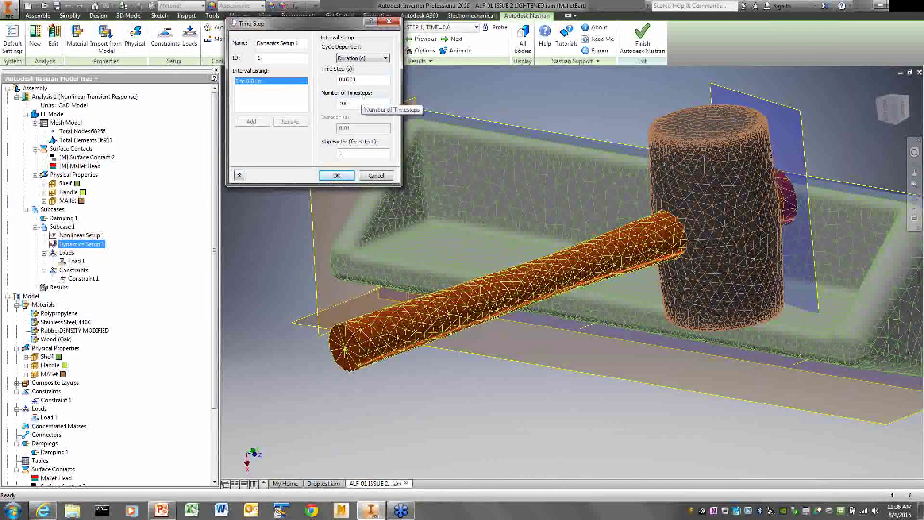
pyautogui.click(375, 176)
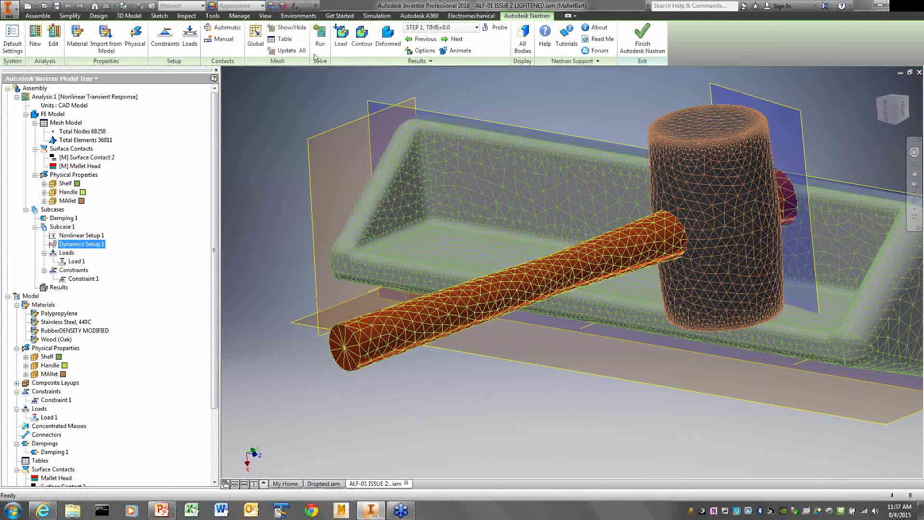
# Step: Check the result steps and Results entry of Analysis 1, and examine the mallet head against the shelf from several sides
pyautogui.click(476, 28)
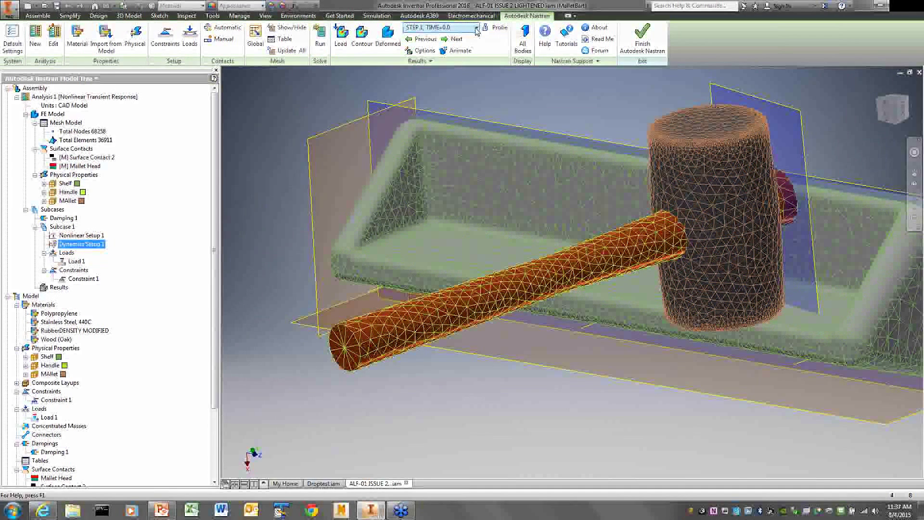
pyautogui.click(285, 123)
pyautogui.doubleClick(58, 287)
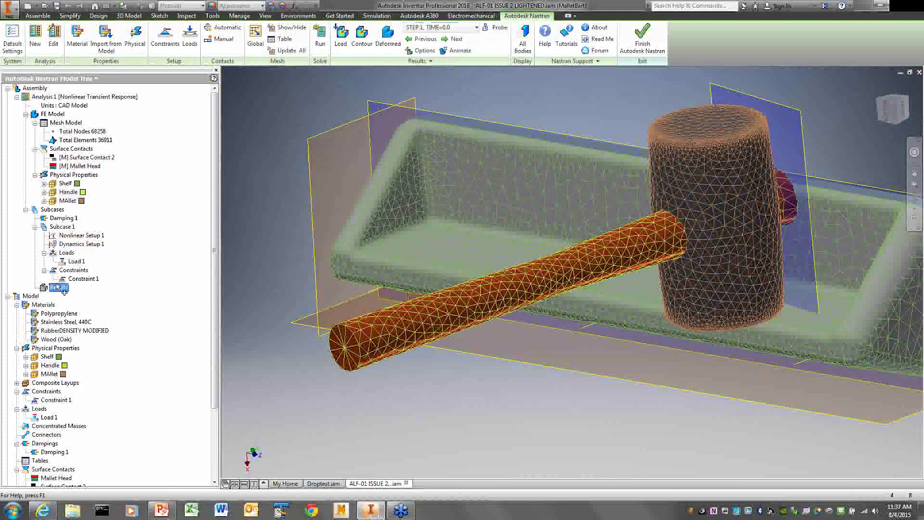
pyautogui.click(501, 288)
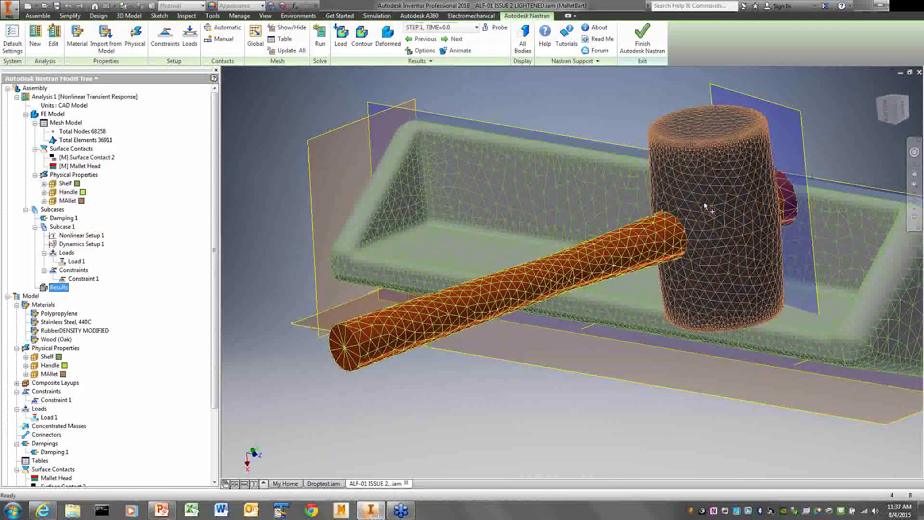
pyautogui.keyDown('shift'); pyautogui.moveTo(705, 206); pyautogui.dragTo(760, 333, button='middle'); pyautogui.keyUp('shift')
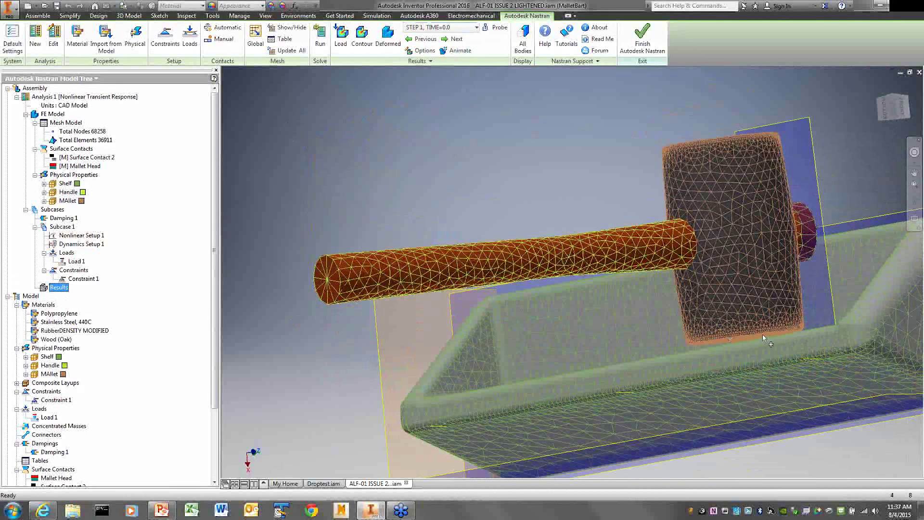
pyautogui.keyDown('shift'); pyautogui.moveTo(744, 343); pyautogui.dragTo(762, 357, button='middle'); pyautogui.keyUp('shift')
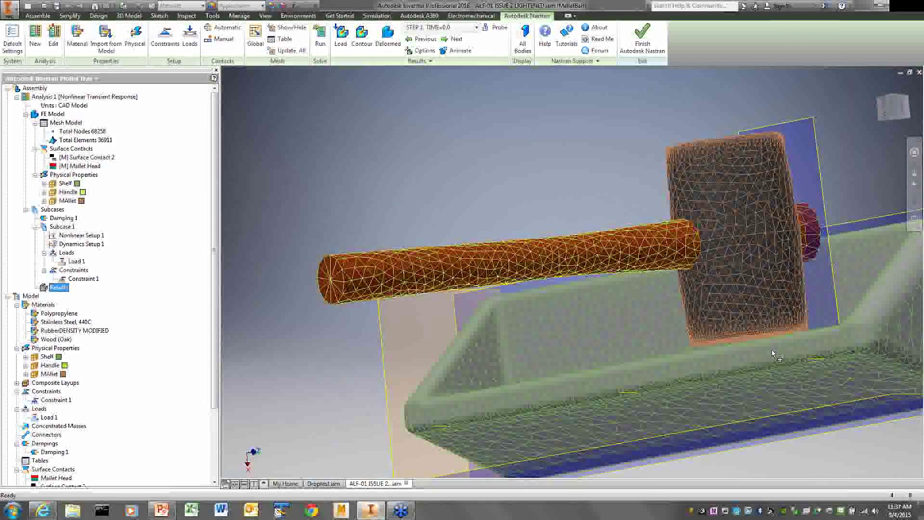
pyautogui.keyDown('shift'); pyautogui.moveTo(773, 355); pyautogui.dragTo(540, 295, button='middle'); pyautogui.keyUp('shift')
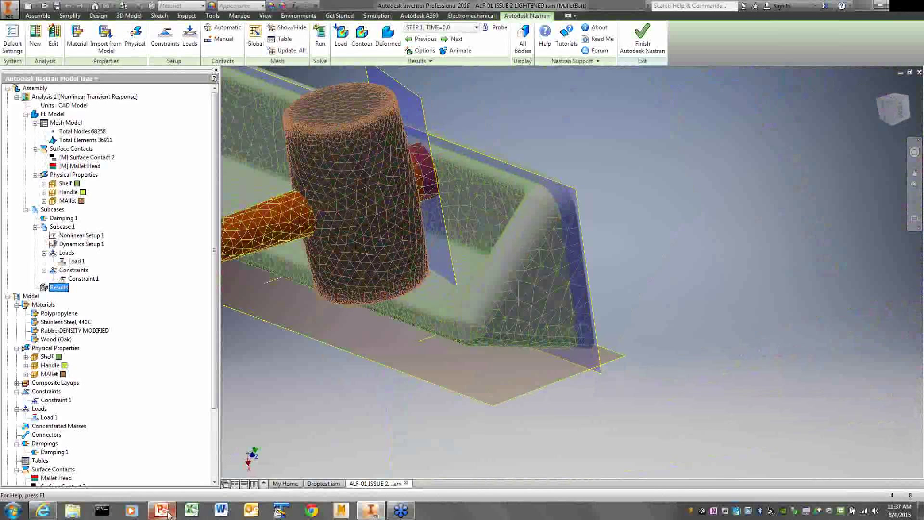
# Step: Switch to PowerPoint, start the slide show from the Manual Way slide, and advance to the "Why use the manual way?" slide
pyautogui.moveTo(169, 514)
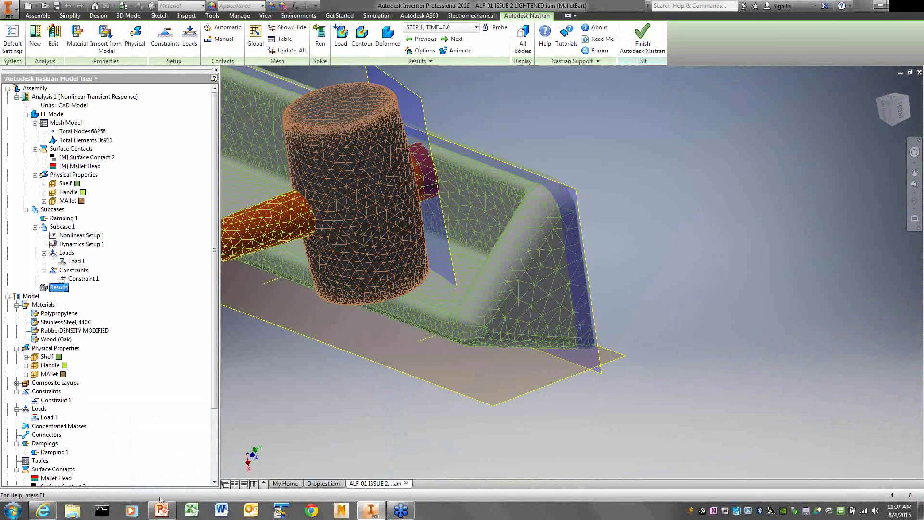
pyautogui.click(162, 513)
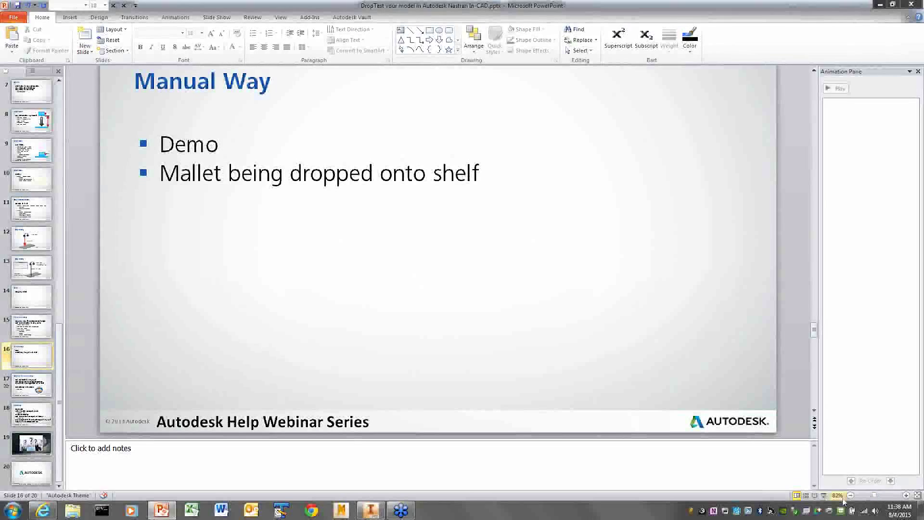
pyautogui.click(822, 495)
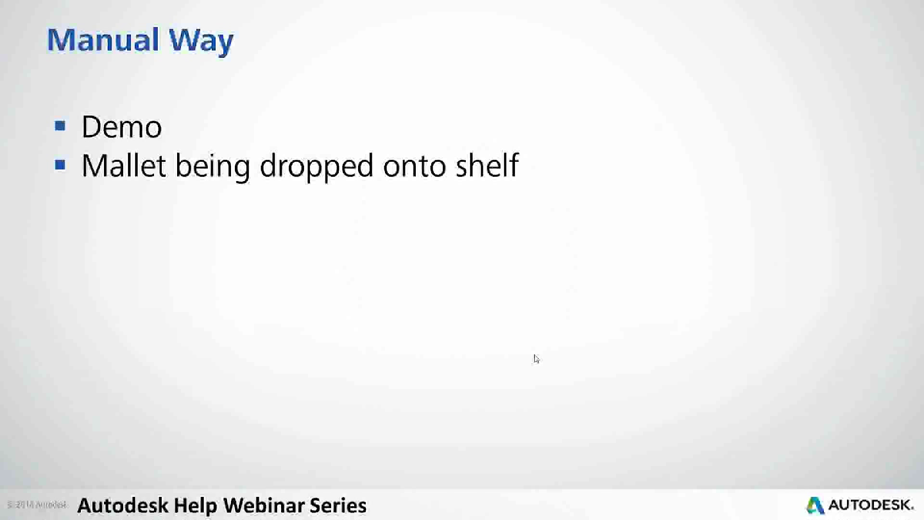
pyautogui.click(532, 355)
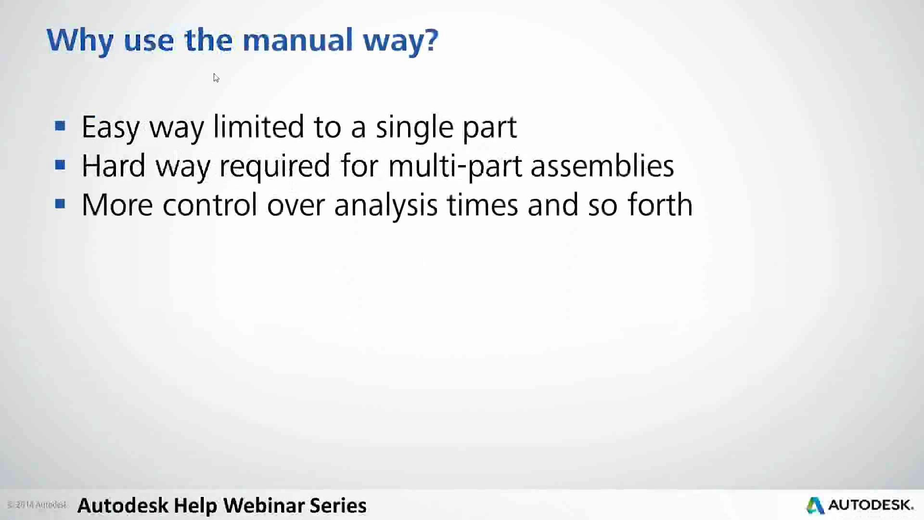
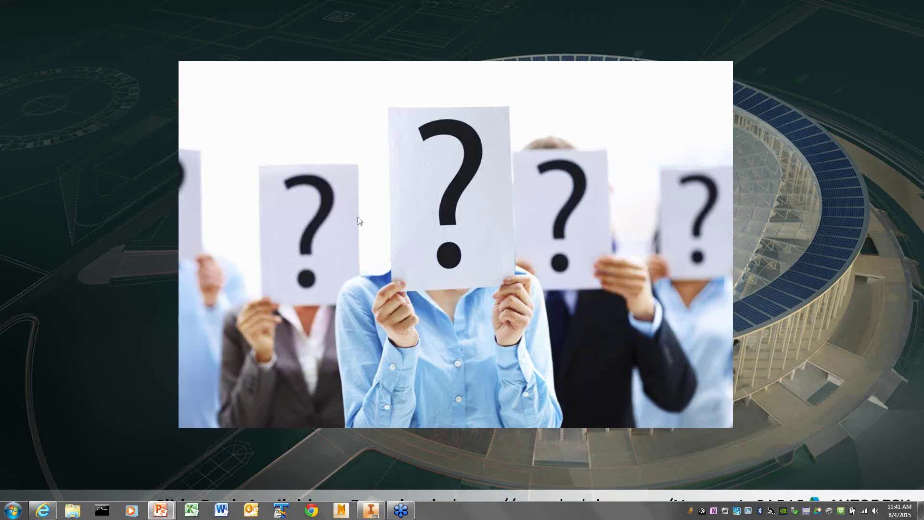
# Step: Return to Autodesk Inventor and bring up the Droptest.iam assembly
pyautogui.click(372, 511)
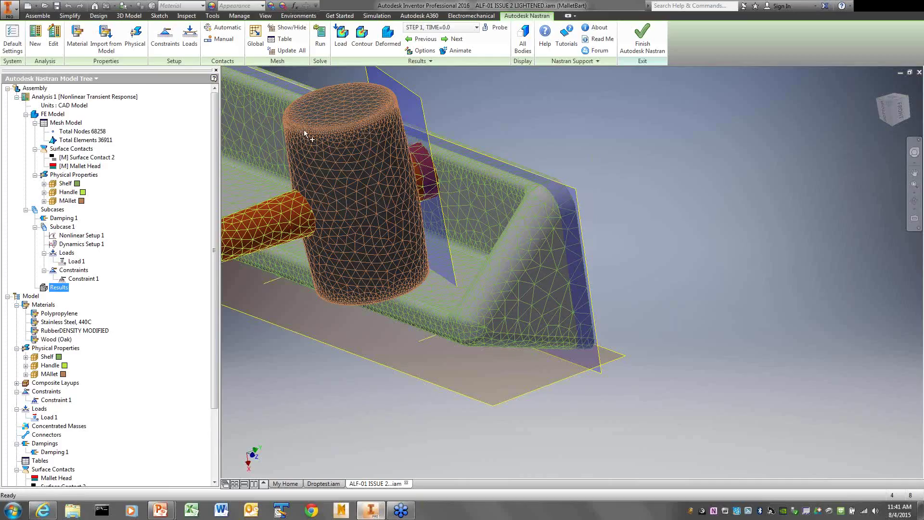
pyautogui.click(303, 484)
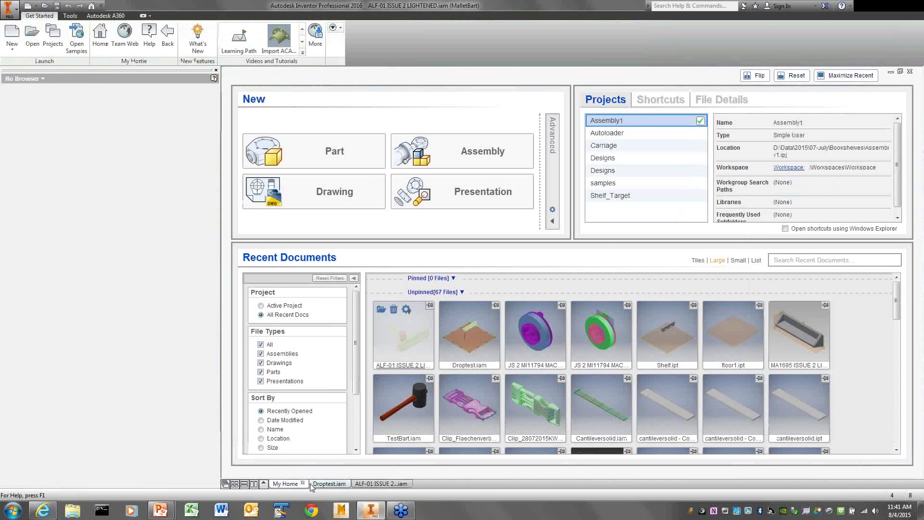
pyautogui.click(323, 483)
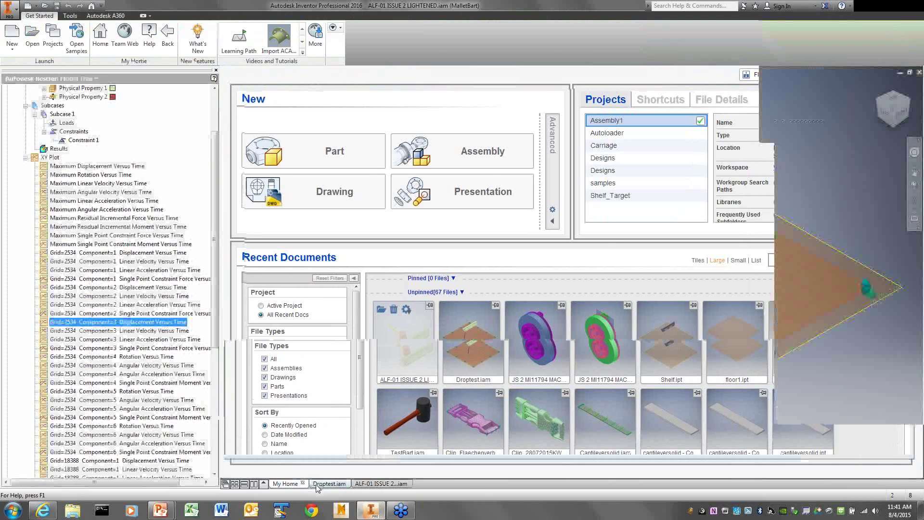
# Step: Switch the Droptest browser to the Autodesk Nastran File view and generate the analysis input file there
pyautogui.click(50, 78)
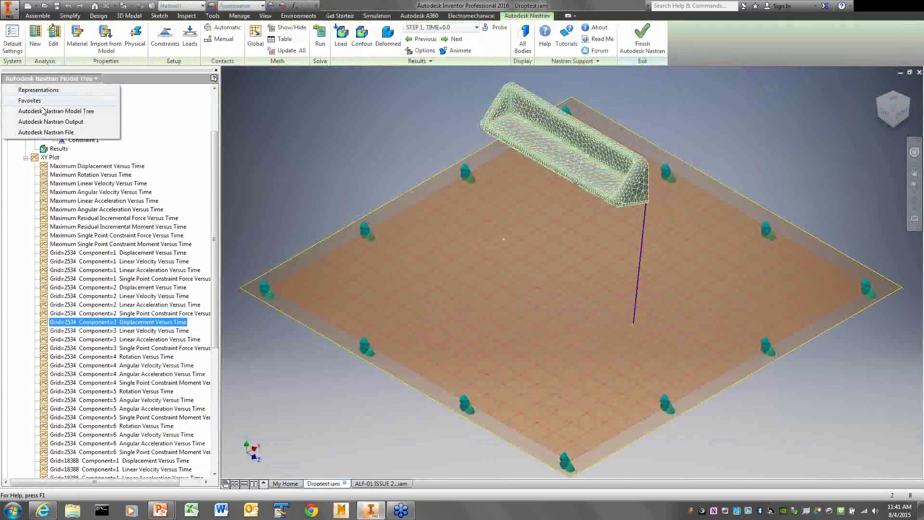
pyautogui.click(45, 133)
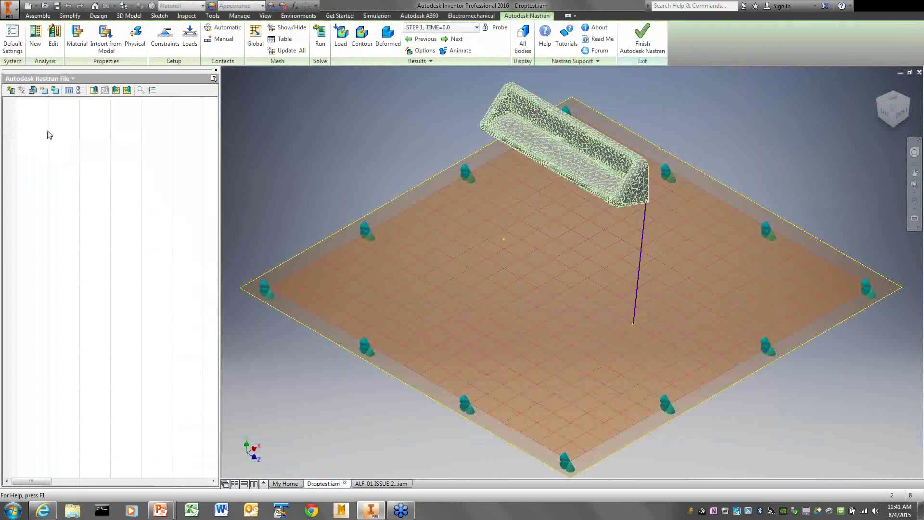
pyautogui.click(55, 91)
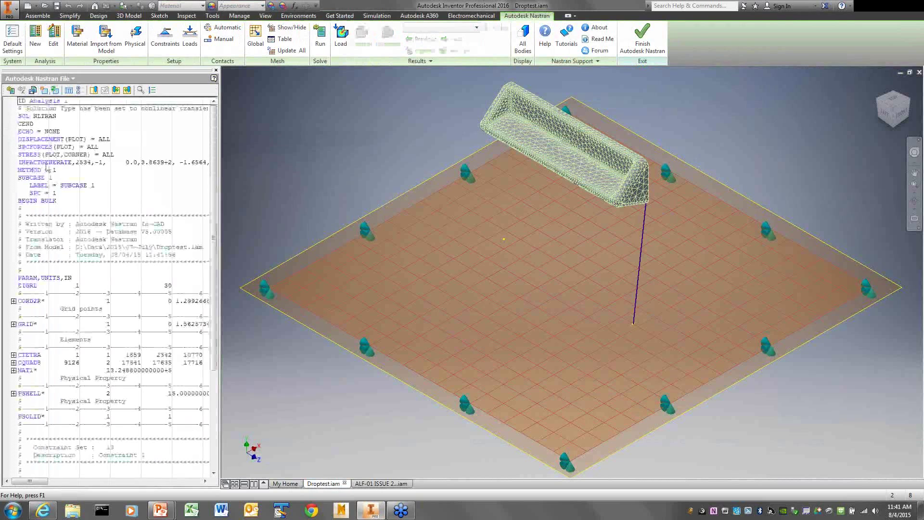
# Step: Select the IMPACTGENERATE line in the Nastran file and widen the file view to read the whole line
pyautogui.click(47, 164)
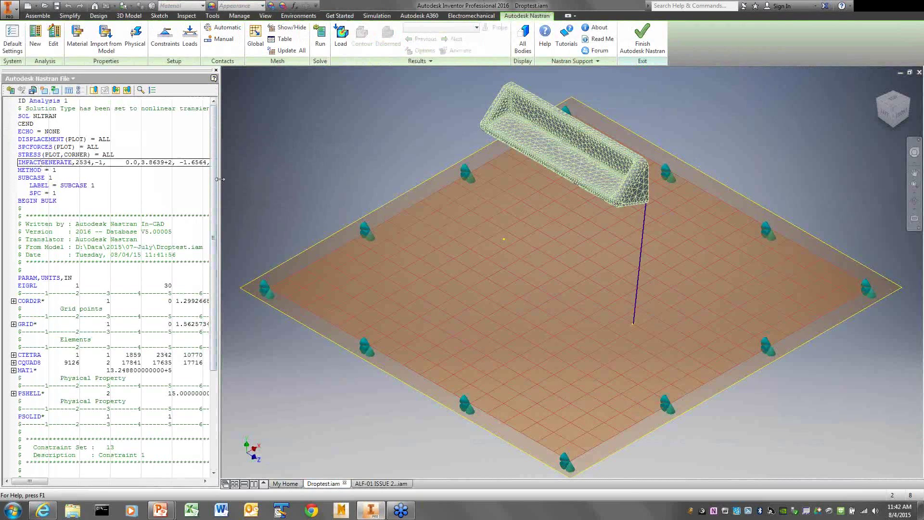
pyautogui.moveTo(220, 179); pyautogui.dragTo(386, 179)
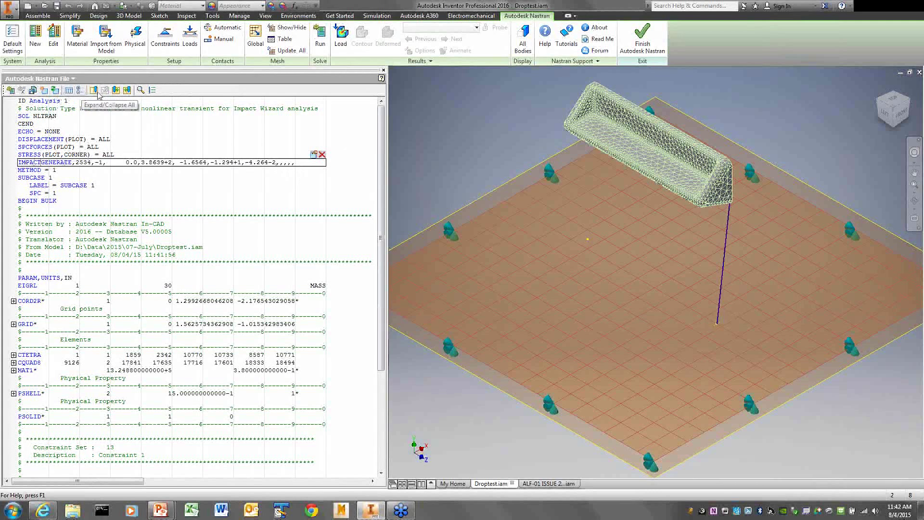
pyautogui.rightClick(32, 164)
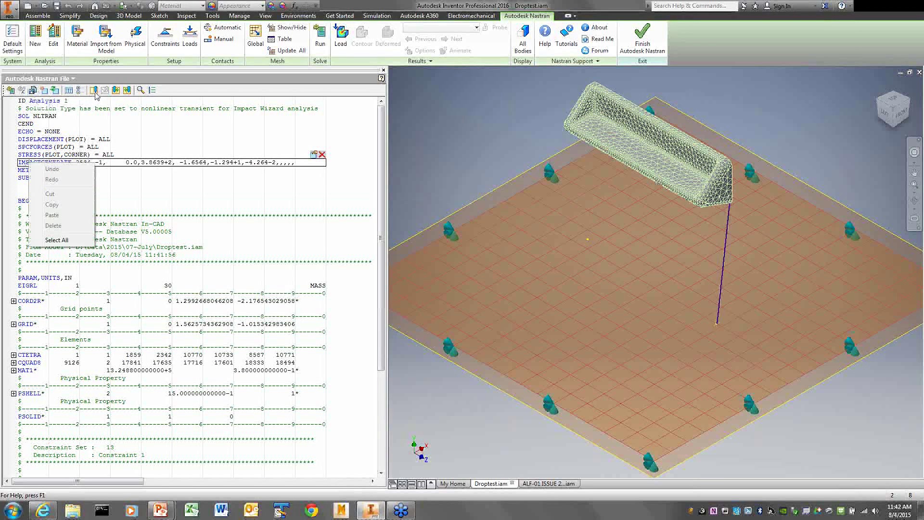
pyautogui.click(206, 92)
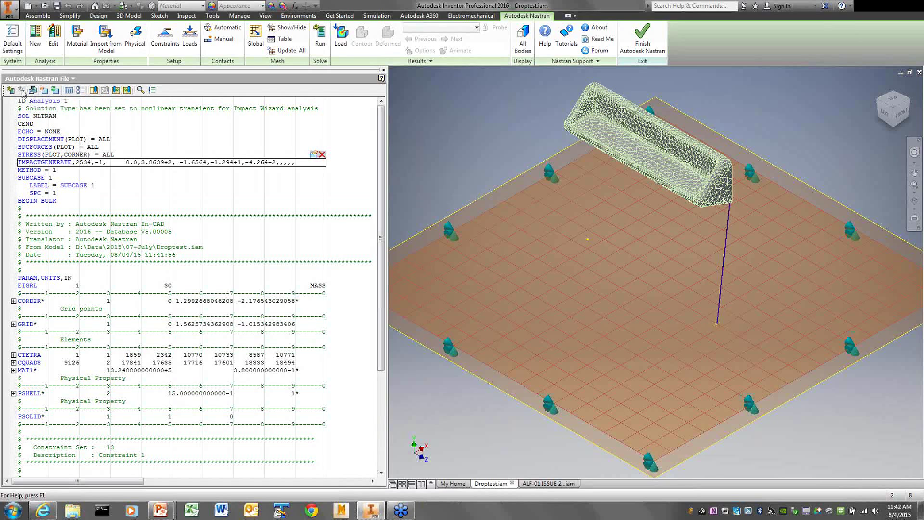
# Step: Inspect the IMPACTGENERATE line in the card editor and its delete option, cancelling both without changing the file
pyautogui.doubleClick(27, 162)
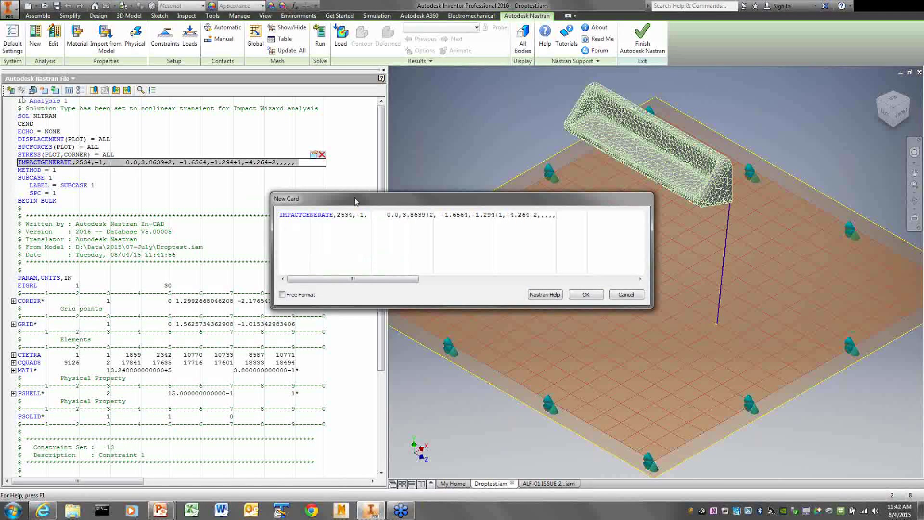
pyautogui.moveTo(356, 199)
pyautogui.mouseDown()
pyautogui.moveTo(449, 83)
pyautogui.moveTo(415, 78)
pyautogui.mouseUp()
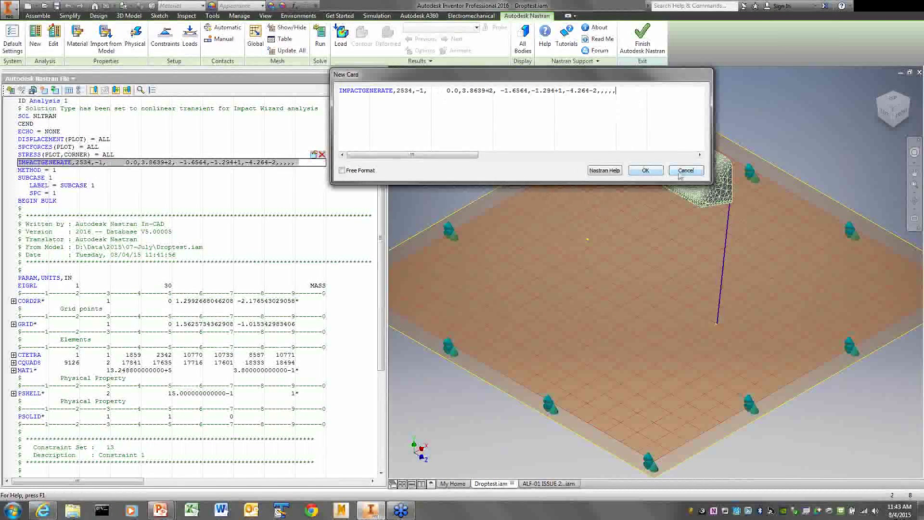
pyautogui.click(684, 171)
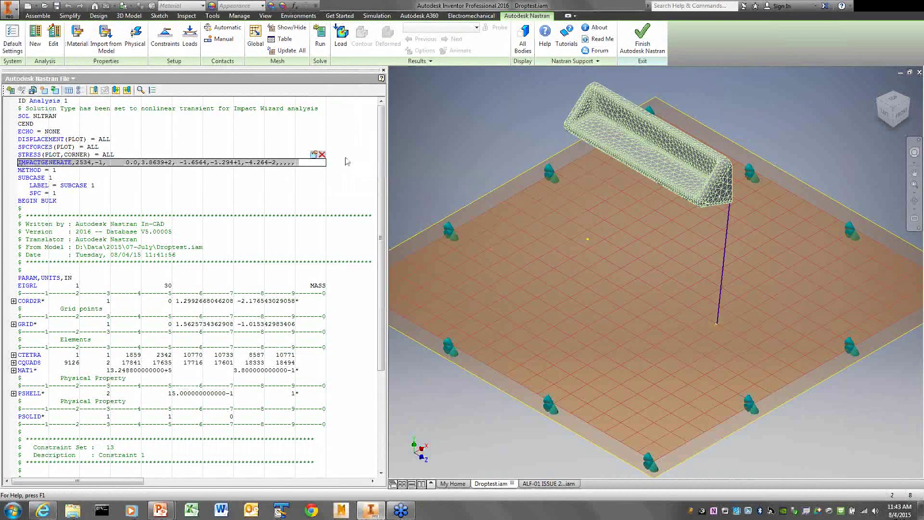
pyautogui.click(322, 155)
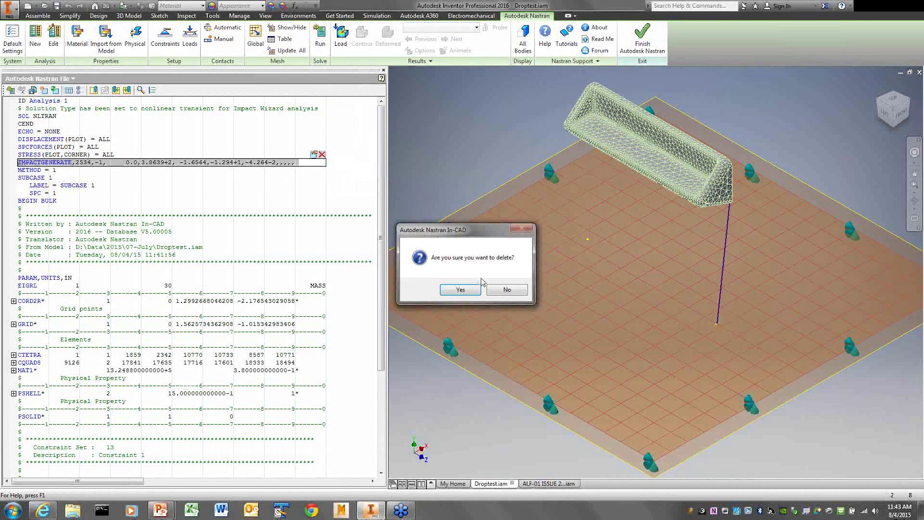
pyautogui.click(507, 290)
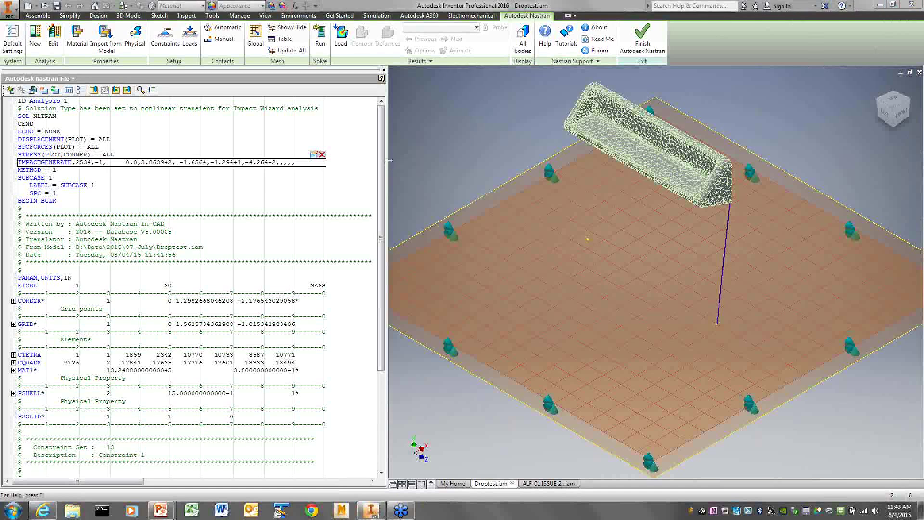
# Step: Narrow the Nastran file view again and switch to the running PowerPoint slide show with the question-mark slide
pyautogui.moveTo(361, 162); pyautogui.dragTo(199, 168)
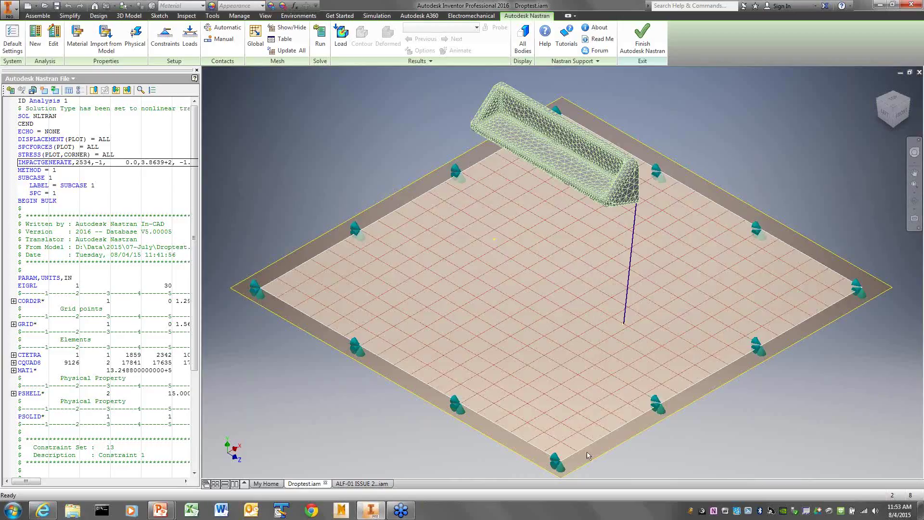
pyautogui.moveTo(159, 508)
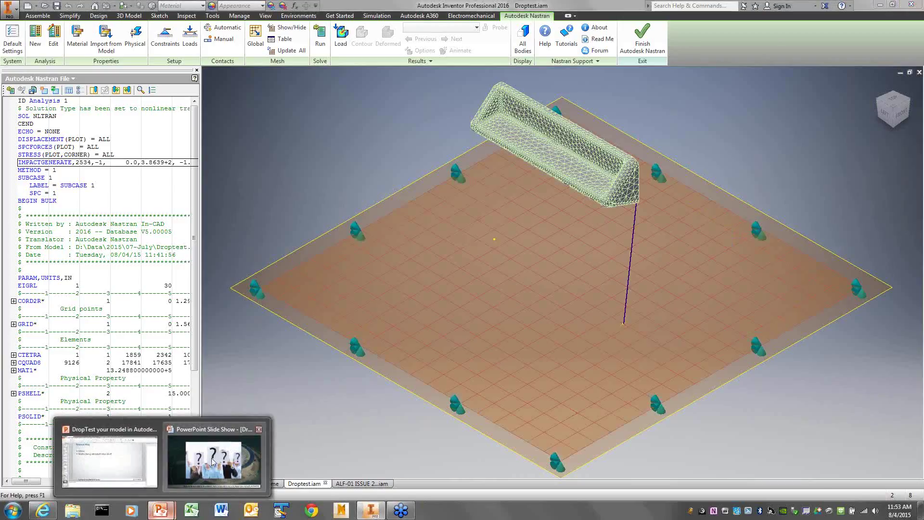
pyautogui.click(226, 455)
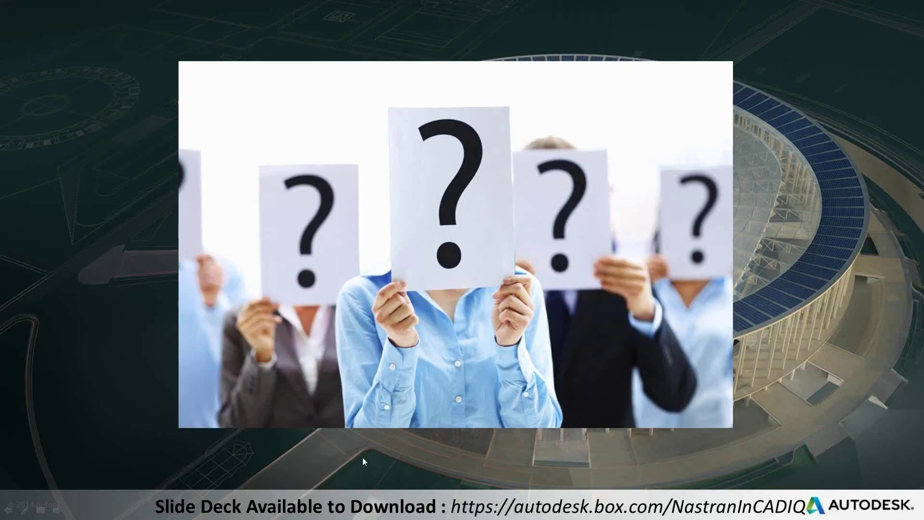